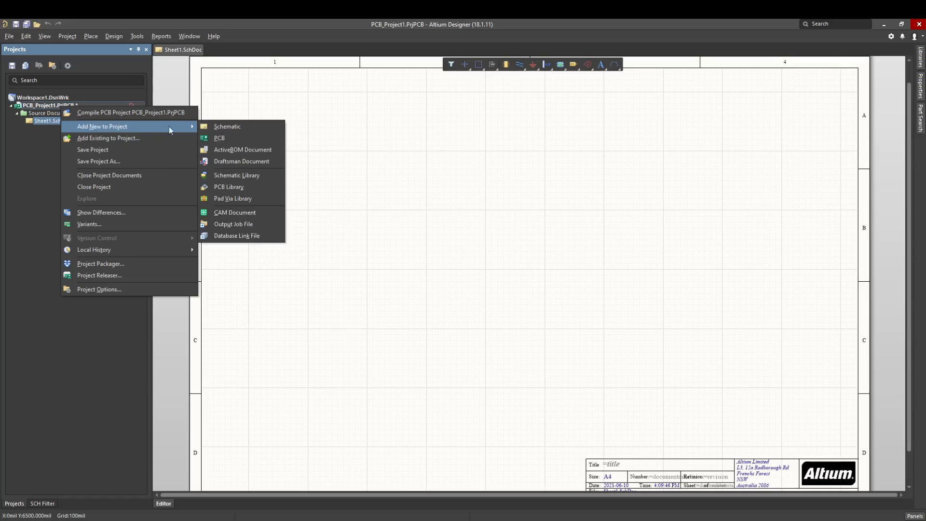
# Add a new PCB document and a new schematic library to PCB_Project1
pyautogui.click(236, 138)
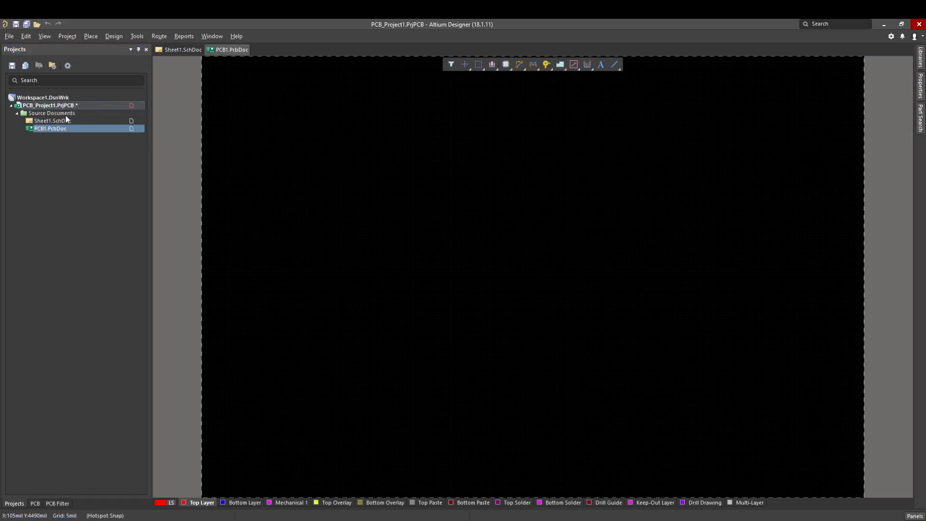
pyautogui.rightClick(60, 106)
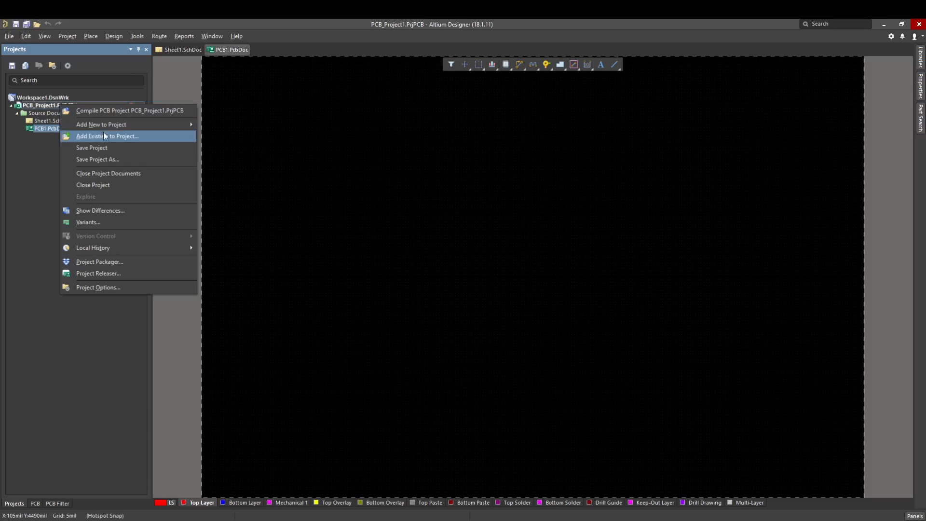
pyautogui.moveTo(145, 125)
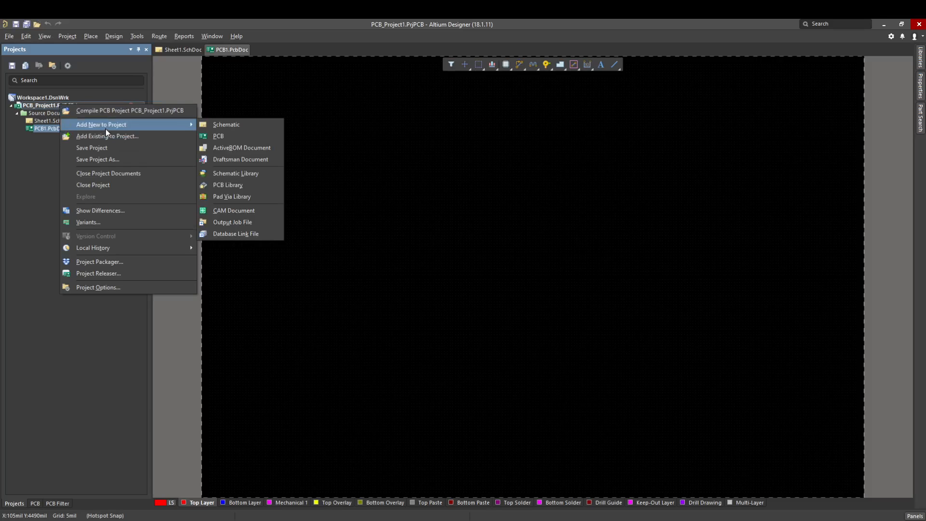
pyautogui.click(242, 174)
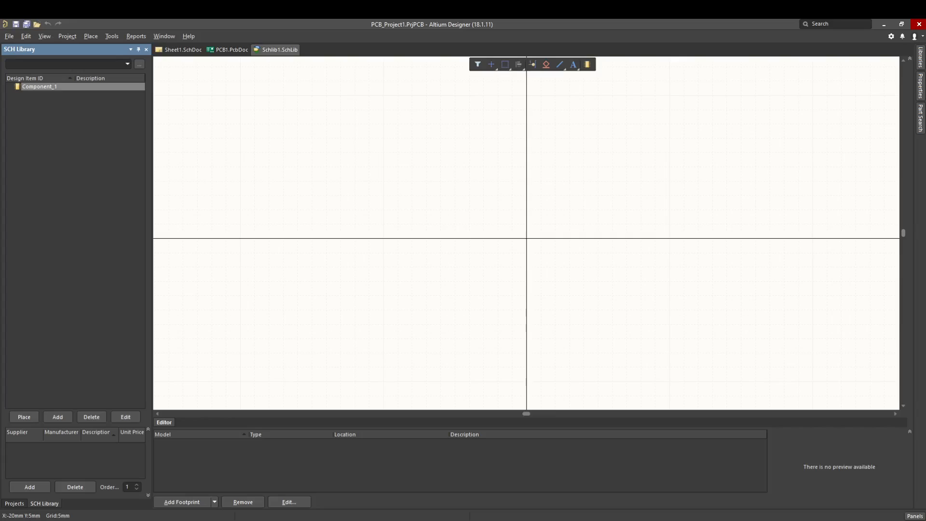
pyautogui.click(14, 503)
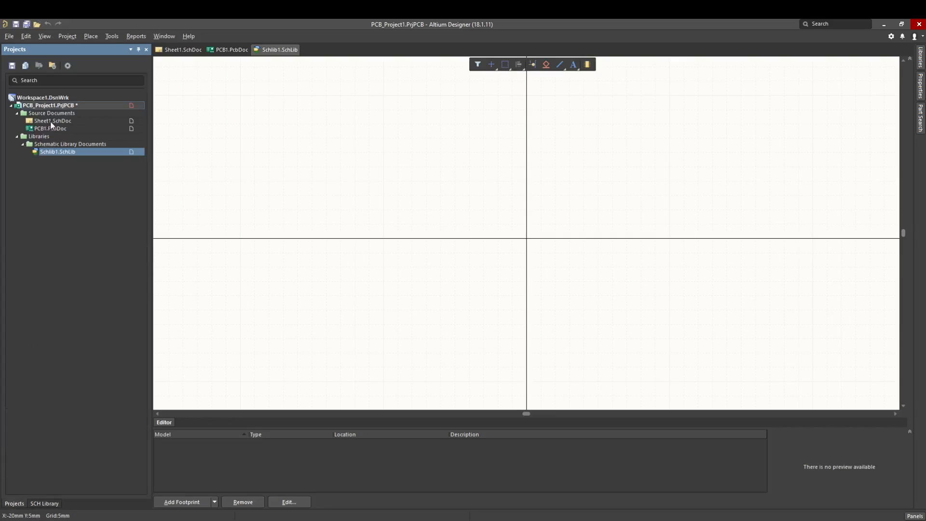
# Add a new PCB library to PCB_Project1 and return to the project's document list
pyautogui.rightClick(59, 106)
pyautogui.moveTo(161, 128)
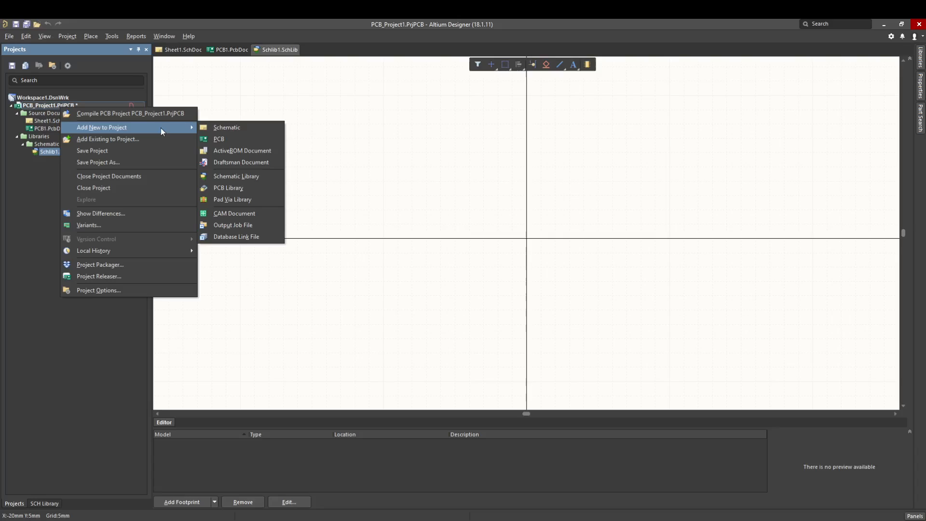
pyautogui.click(235, 190)
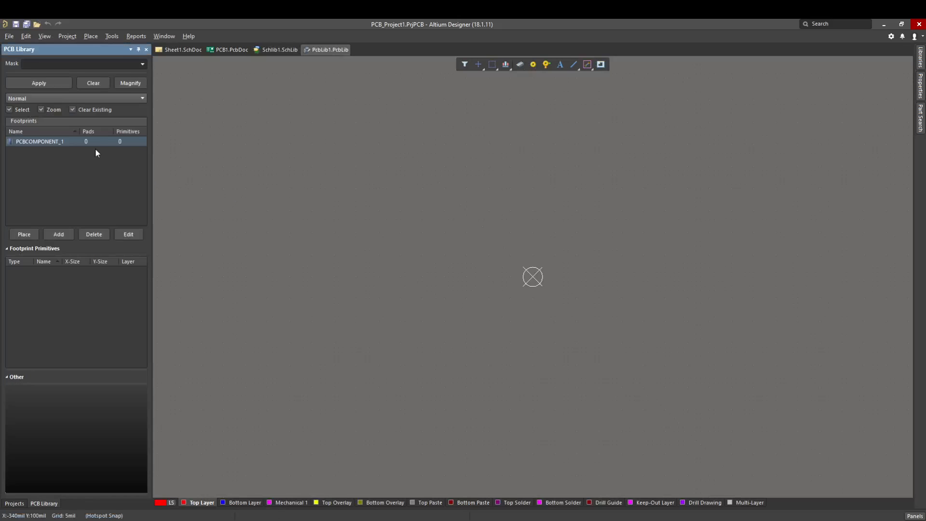
pyautogui.click(14, 503)
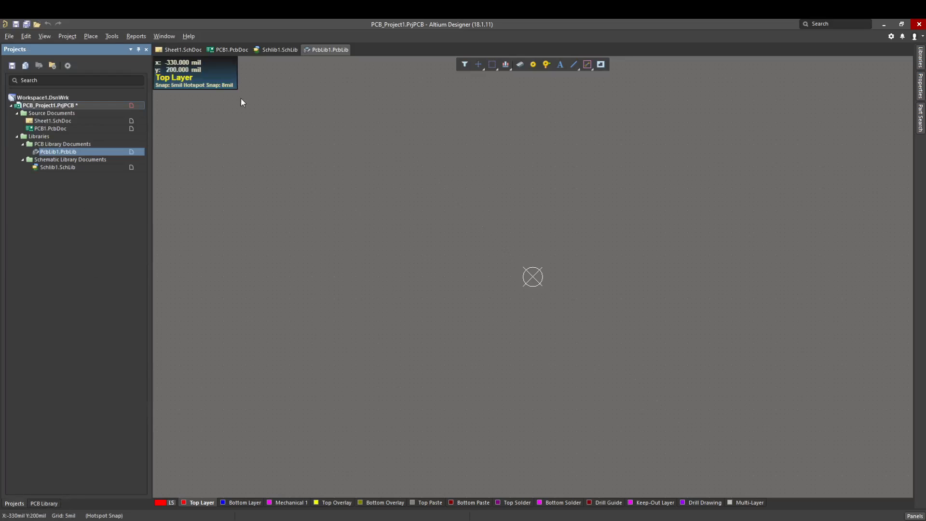
# View the project documents Sheet1.SchDoc, Schlib1.SchLib and PcbLib1.PcbLib one after another
pyautogui.click(181, 53)
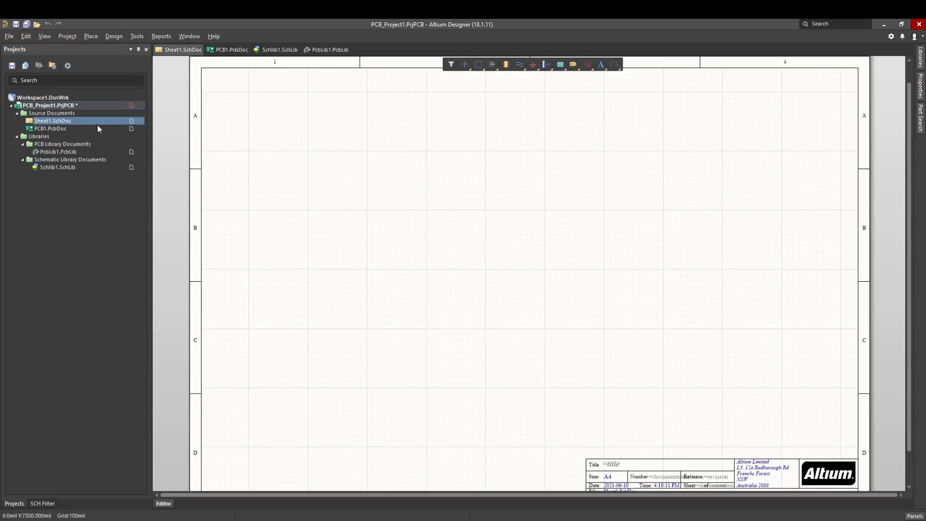
pyautogui.doubleClick(57, 166)
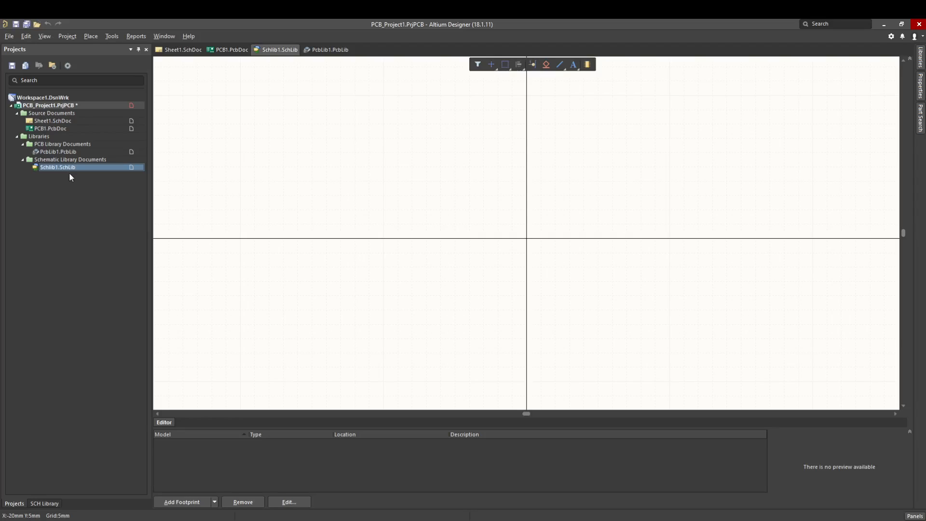
pyautogui.doubleClick(63, 153)
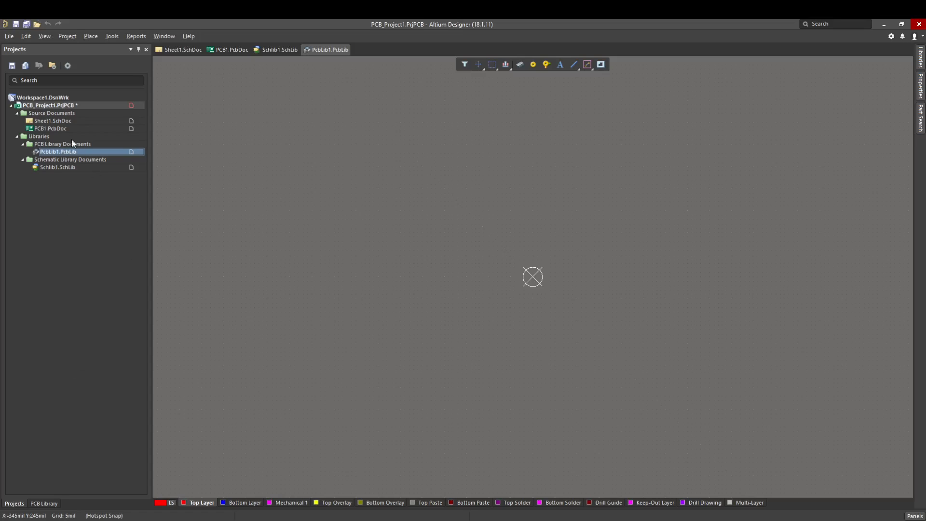
# Open Sheet1.SchDoc and set its document units to mm
pyautogui.doubleClick(57, 122)
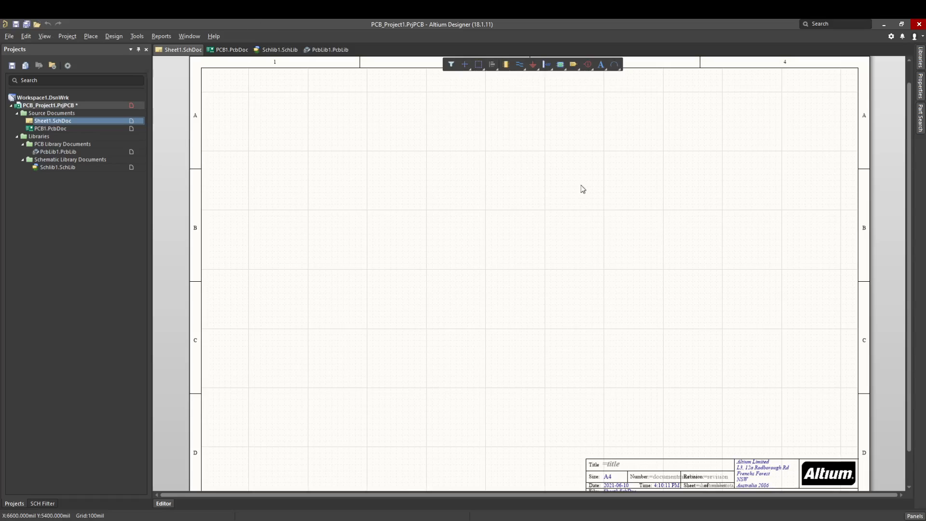
pyautogui.scroll(-1, 613, 347)
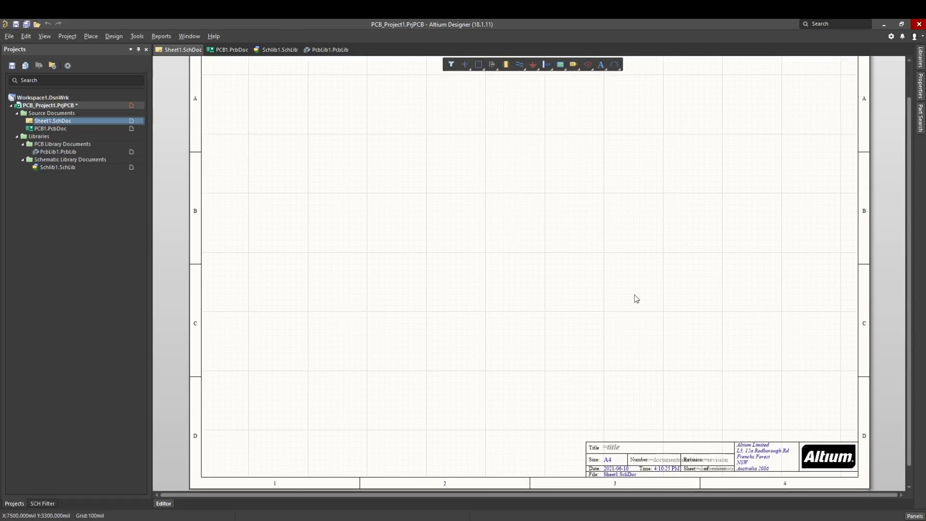
pyautogui.keyDown('ctrl'); pyautogui.scroll(-2, 636, 296); pyautogui.keyUp('ctrl')
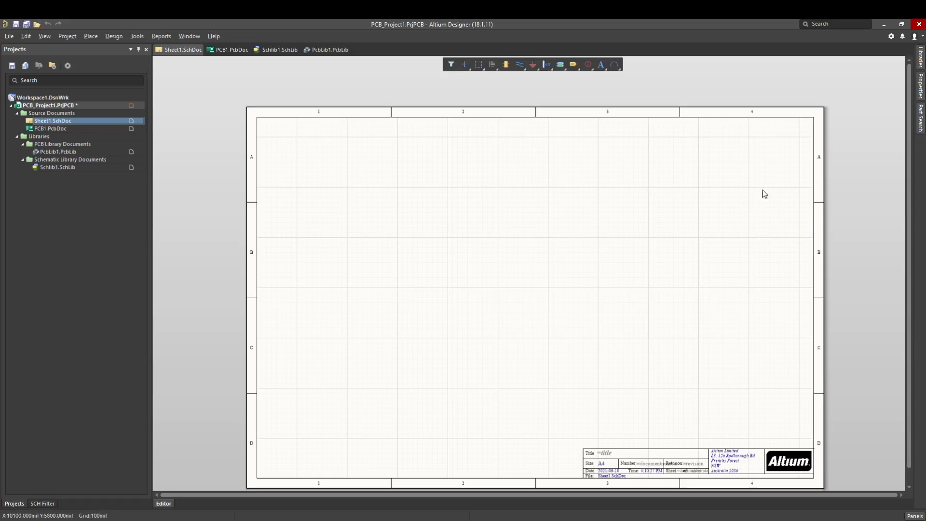
pyautogui.click(921, 87)
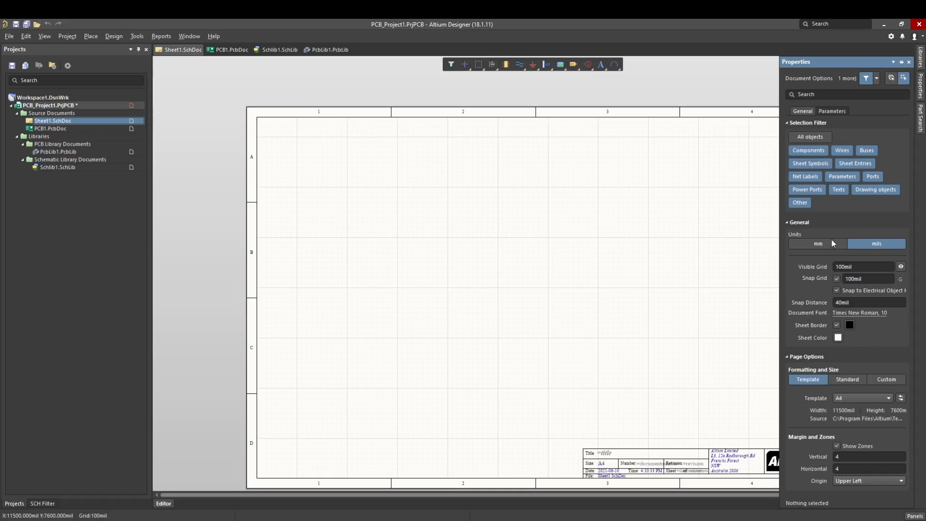
pyautogui.click(806, 244)
# Set the schematic sheet's visible grid and snap grid to 2.5 mm and its snap distance to 1 mm
pyautogui.click(856, 265)
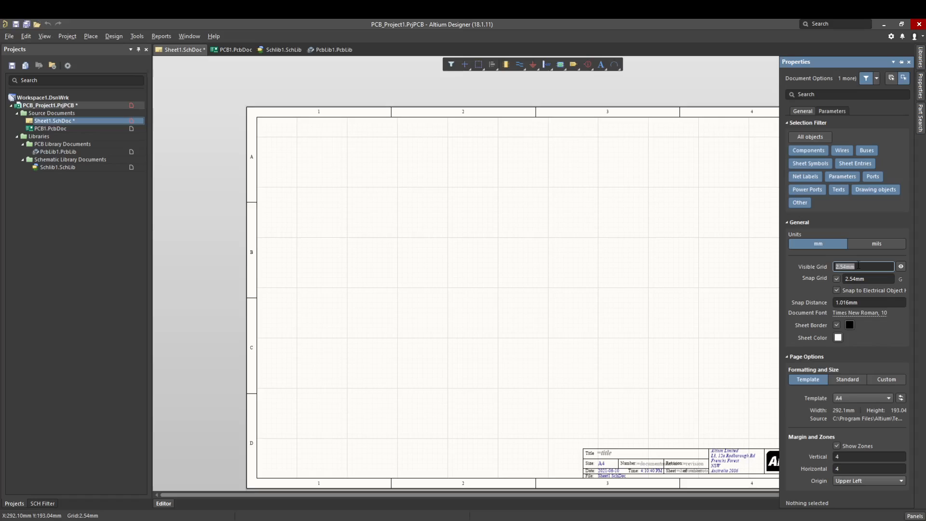
pyautogui.write('2.5')
pyautogui.press('Tab')
pyautogui.press('Tab')
pyautogui.press('Tab')
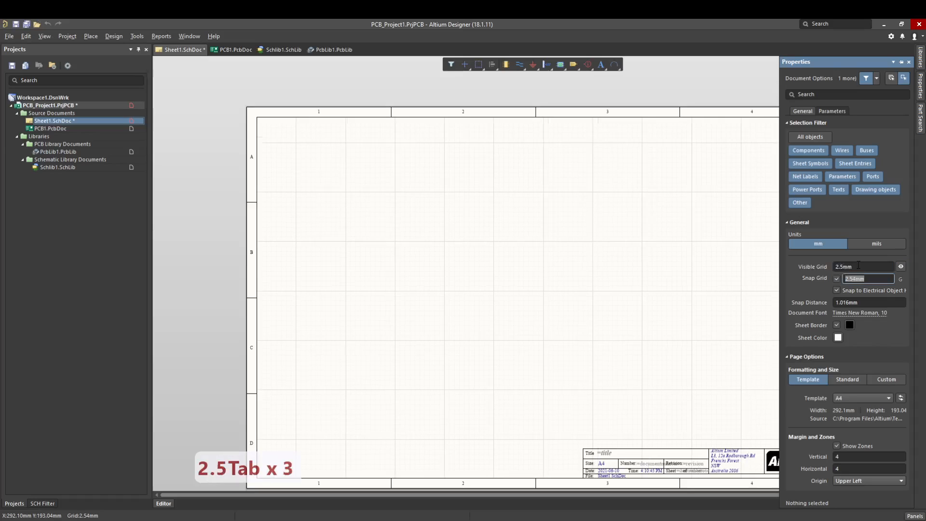
pyautogui.write('2.5')
pyautogui.click(853, 303)
pyautogui.write('1')
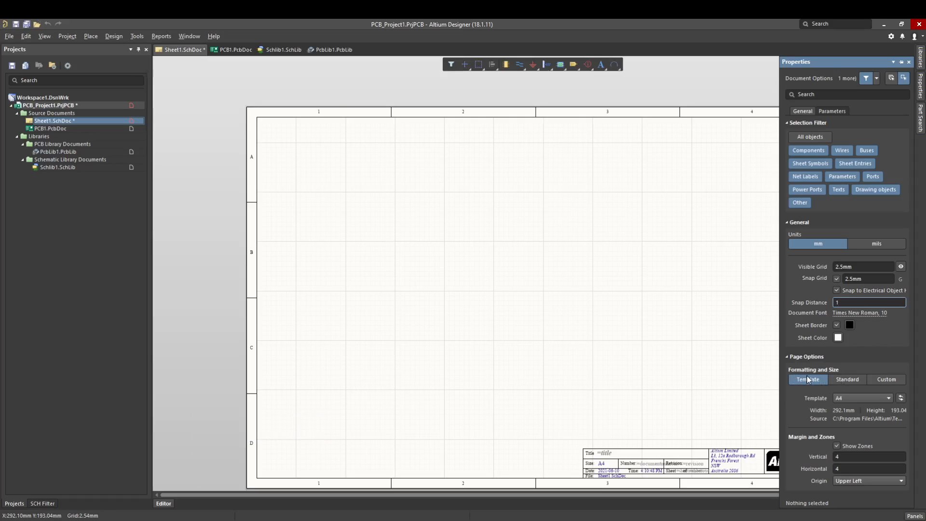
# Switch the schematic sheet's page formatting from the template to Standard and turn on the title block
pyautogui.click(842, 381)
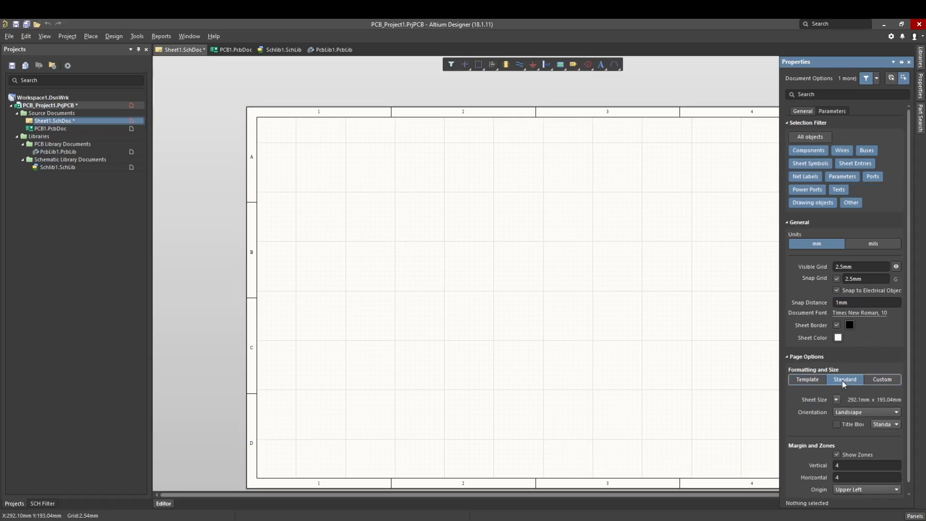
pyautogui.moveTo(721, 394); pyautogui.dragTo(645, 382, button='right')
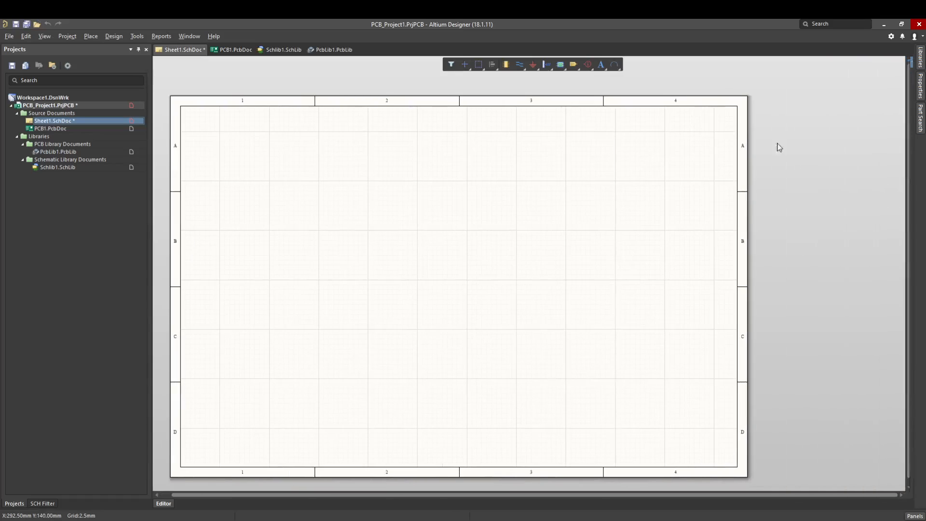
pyautogui.moveTo(345, 229); pyautogui.dragTo(380, 235, button='right')
pyautogui.moveTo(921, 86)
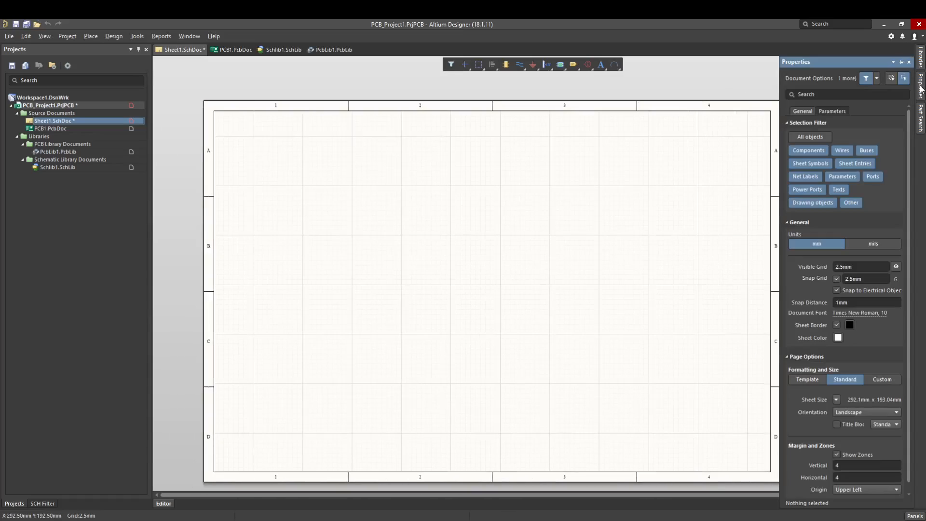
pyautogui.click(837, 400)
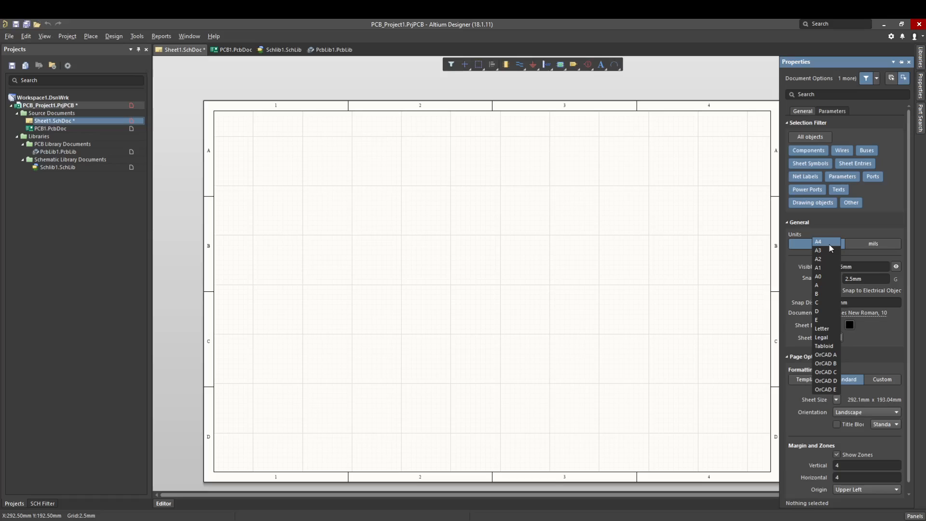
pyautogui.click(819, 421)
pyautogui.click(837, 424)
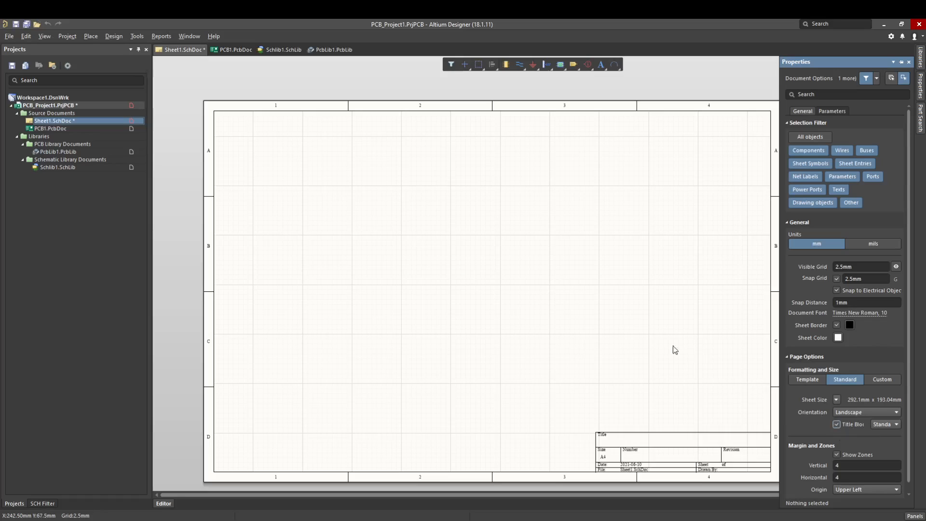
pyautogui.moveTo(656, 346); pyautogui.dragTo(645, 340, button='right')
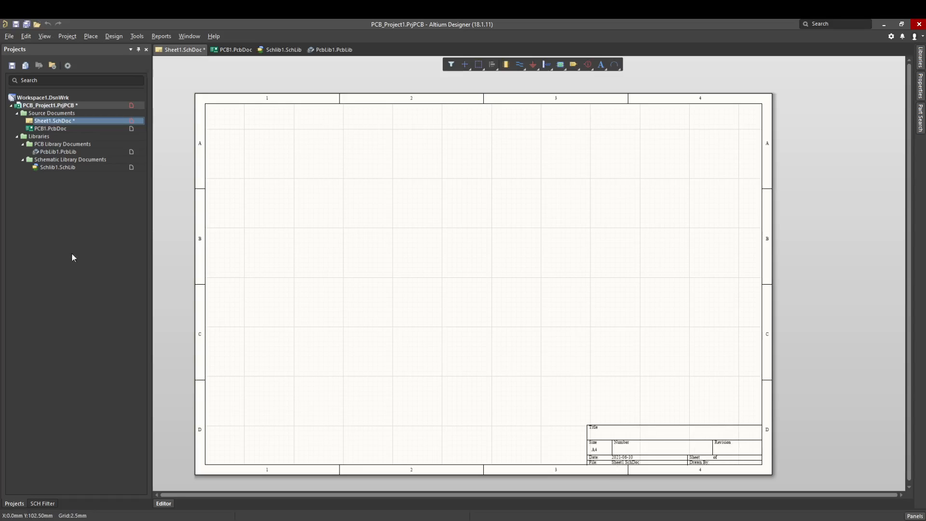
# Open PCB1.PcbDoc and set the board's units to mm
pyautogui.doubleClick(59, 127)
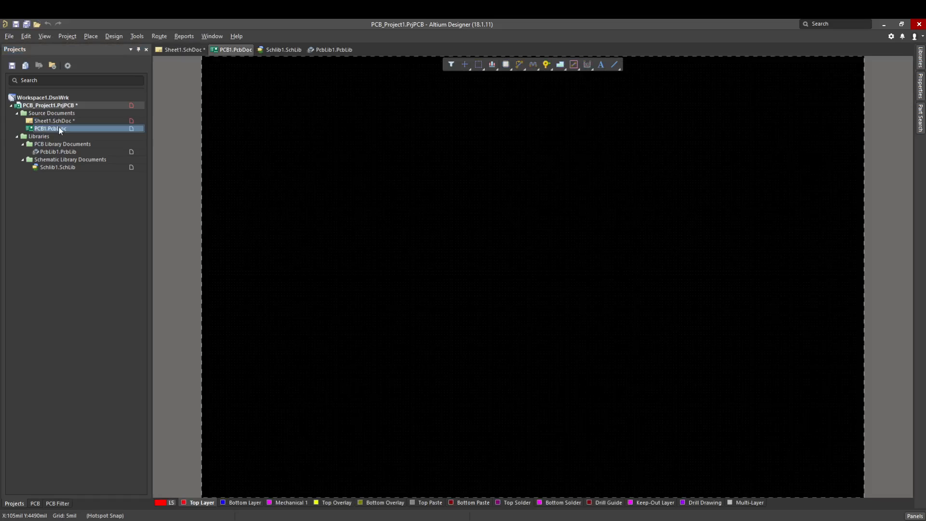
pyautogui.moveTo(422, 244)
pyautogui.mouseDown(button='right')
pyautogui.moveTo(436, 233)
pyautogui.moveTo(435, 247)
pyautogui.mouseUp(button='right')
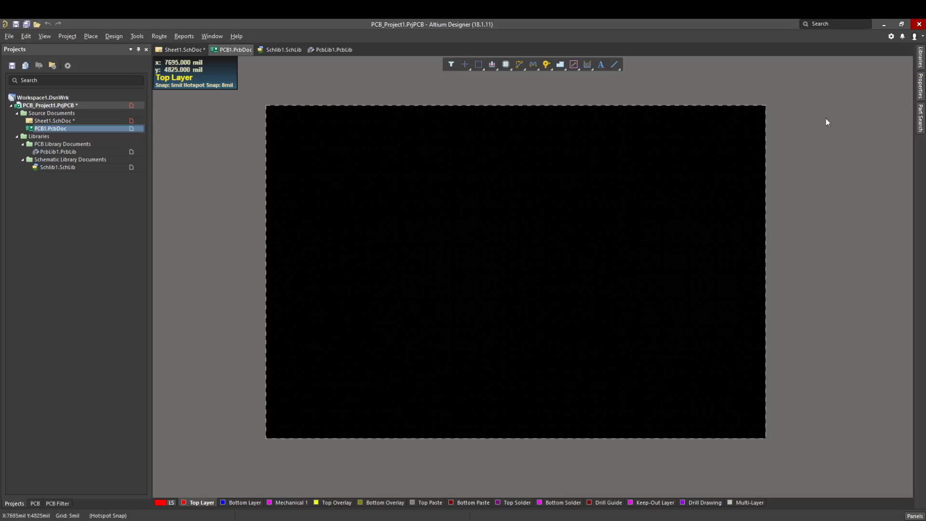
pyautogui.click(921, 87)
pyautogui.scroll(-6, 826, 311)
pyautogui.click(789, 433)
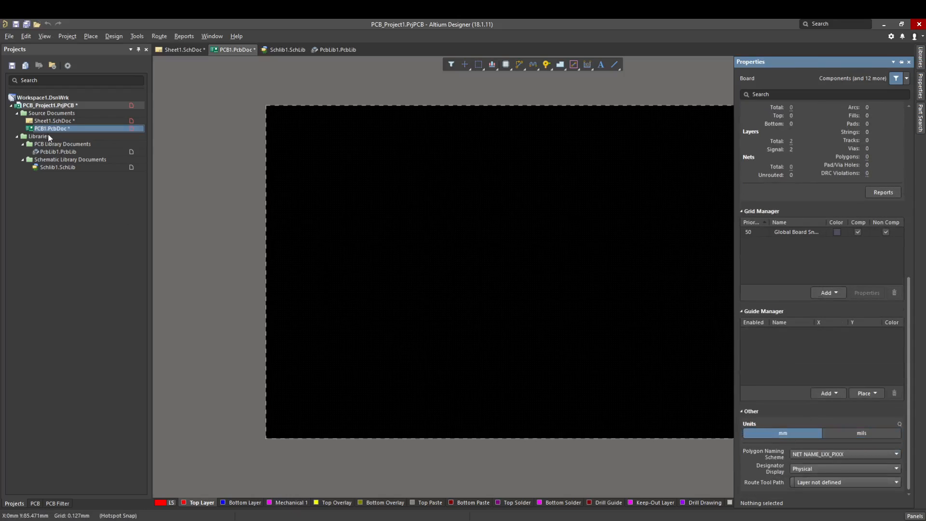
# Open PcbLib1.PcbLib and set the PCB library's units to mm
pyautogui.doubleClick(76, 150)
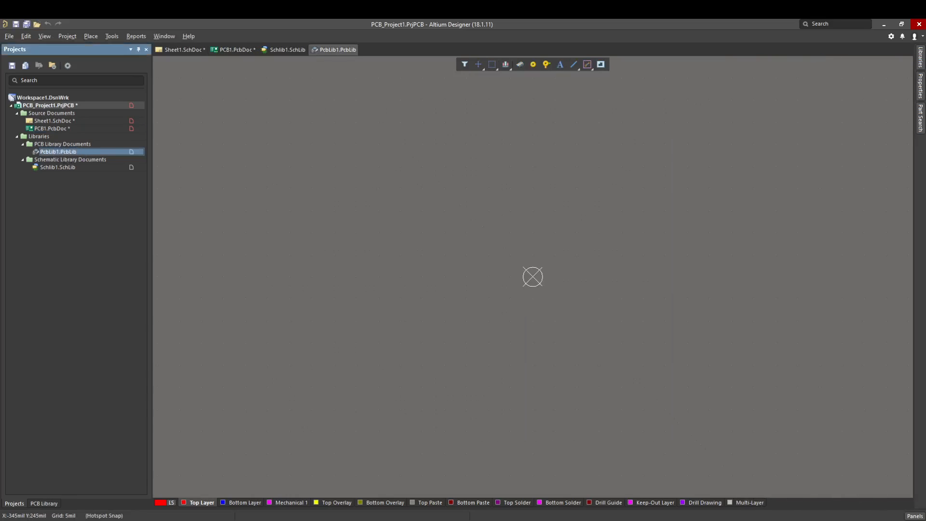
pyautogui.click(921, 87)
pyautogui.scroll(-3, 814, 287)
pyautogui.click(782, 463)
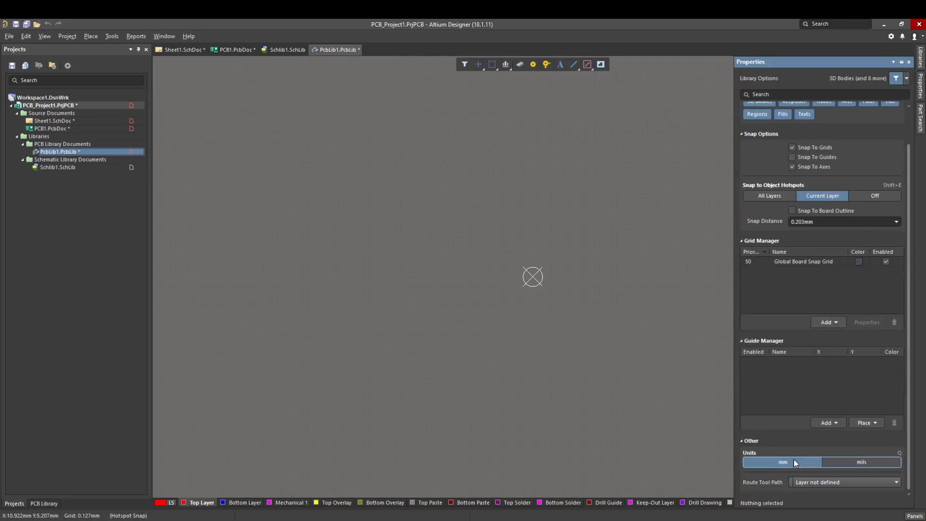
# Review the document options of Schlib1.SchLib and view Sheet1.SchDoc and PCB1.PcbDoc again
pyautogui.doubleClick(71, 168)
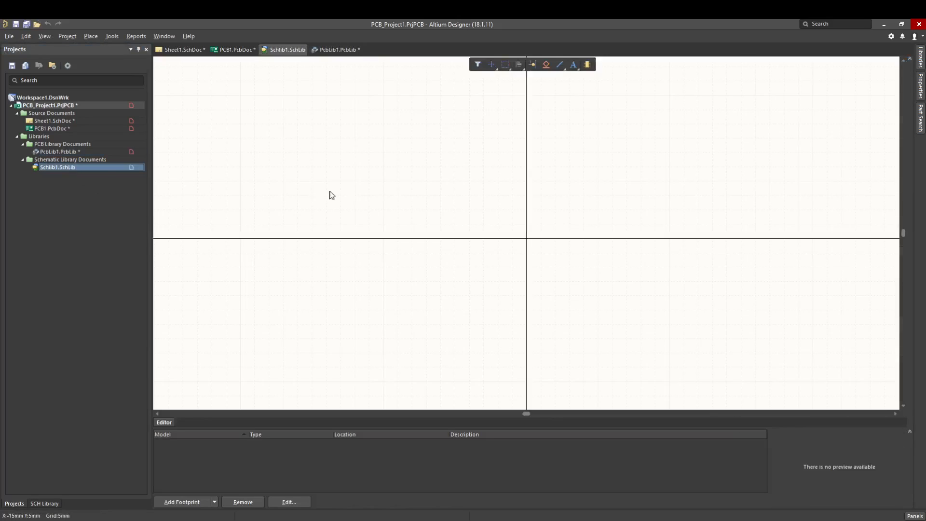
pyautogui.click(920, 87)
pyautogui.click(844, 113)
pyautogui.doubleClick(72, 121)
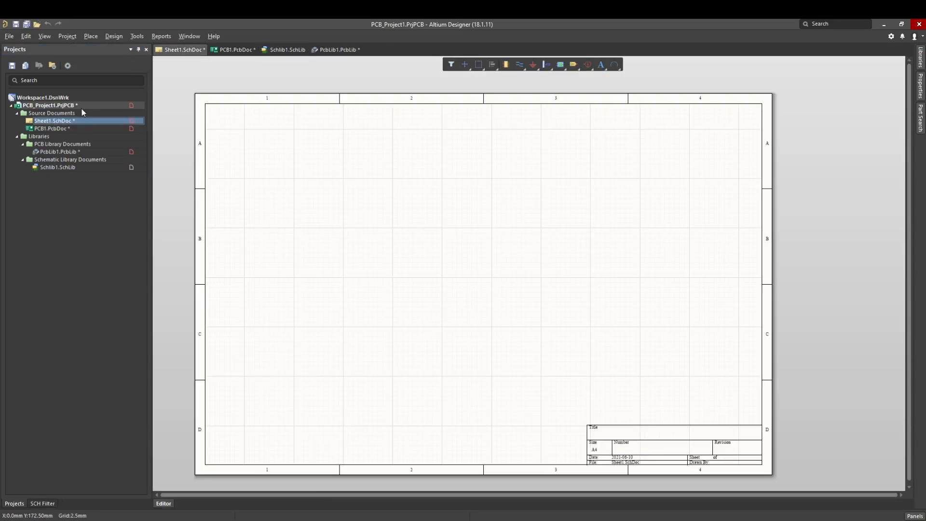
pyautogui.doubleClick(48, 128)
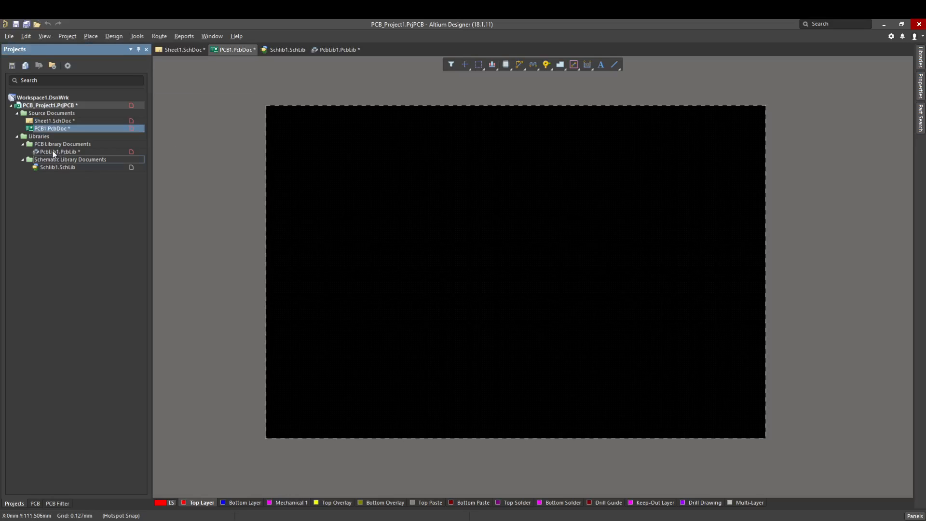
pyautogui.doubleClick(55, 120)
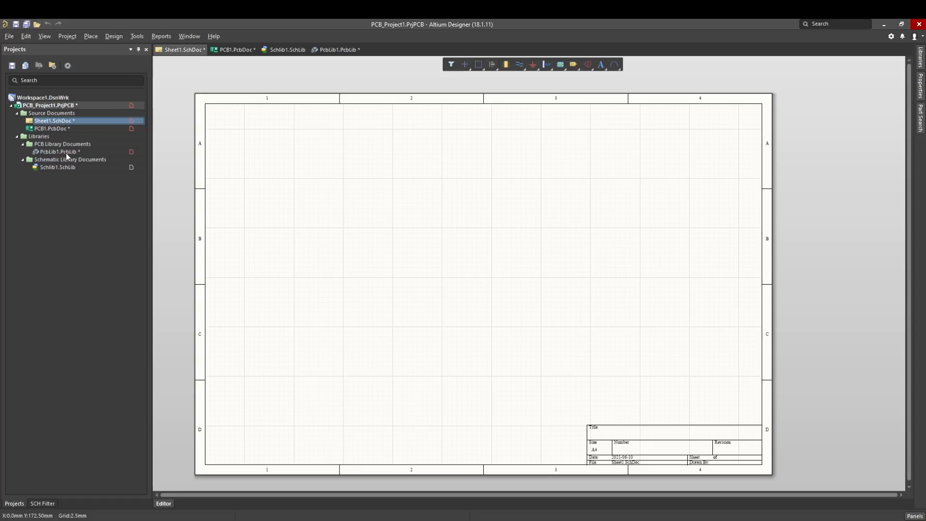
# Add the existing Capacitors, Diodes, LEDs, Power and Resistors schematic libraries plus PCBLibrary.PcbLib from the Phantom Library folder to the project
pyautogui.rightClick(53, 105)
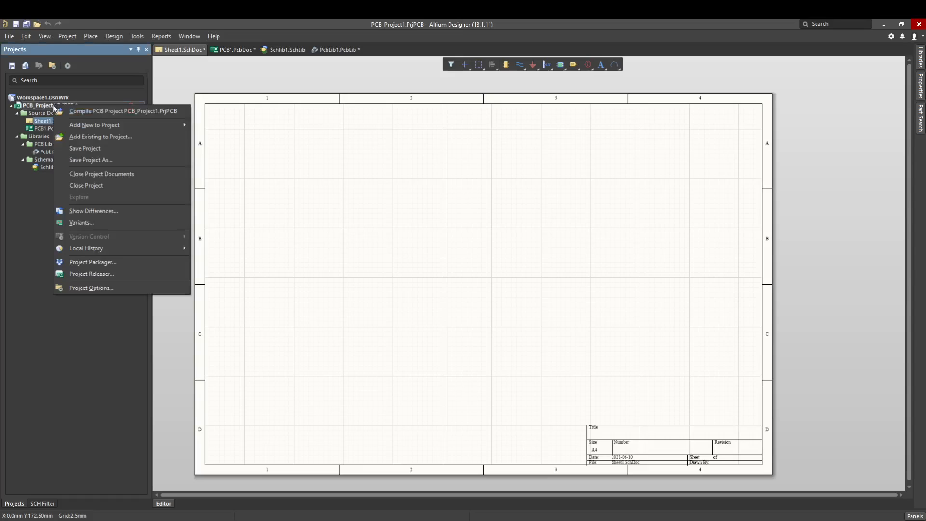
pyautogui.click(91, 137)
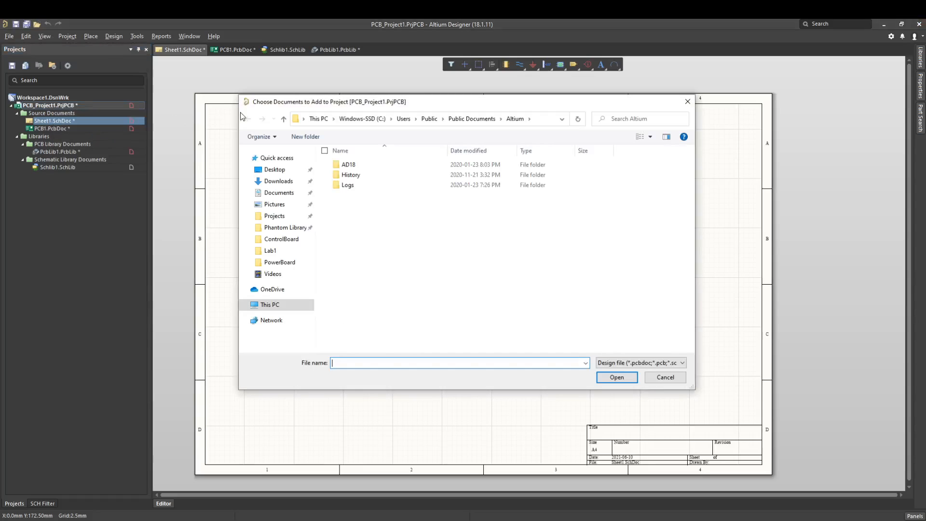
pyautogui.click(278, 229)
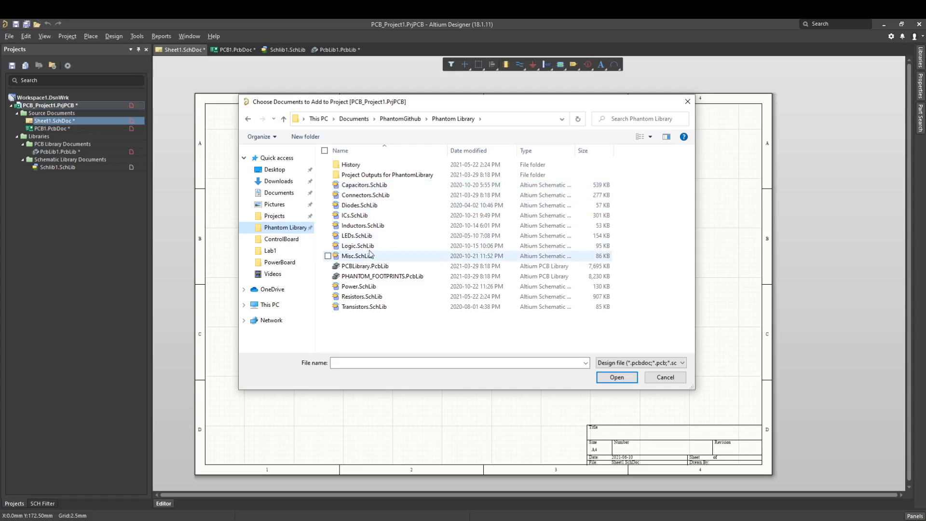
pyautogui.click(384, 186)
pyautogui.keyDown('ctrl'); pyautogui.click(383, 206); pyautogui.keyUp('ctrl')
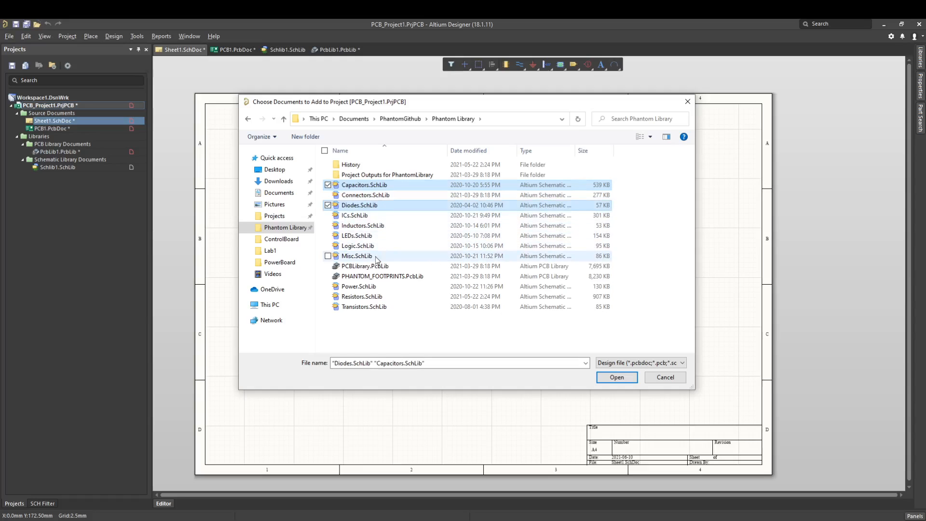
pyautogui.keyDown('ctrl'); pyautogui.click(376, 236); pyautogui.keyUp('ctrl')
pyautogui.keyDown('ctrl'); pyautogui.click(381, 287); pyautogui.keyUp('ctrl')
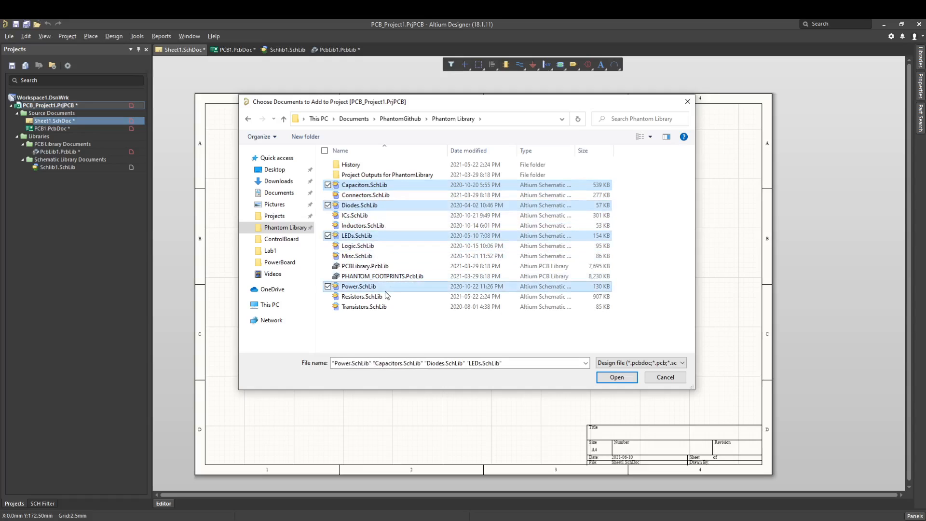
pyautogui.keyDown('ctrl'); pyautogui.click(379, 297); pyautogui.keyUp('ctrl')
pyautogui.keyDown('ctrl'); pyautogui.click(377, 266); pyautogui.keyUp('ctrl')
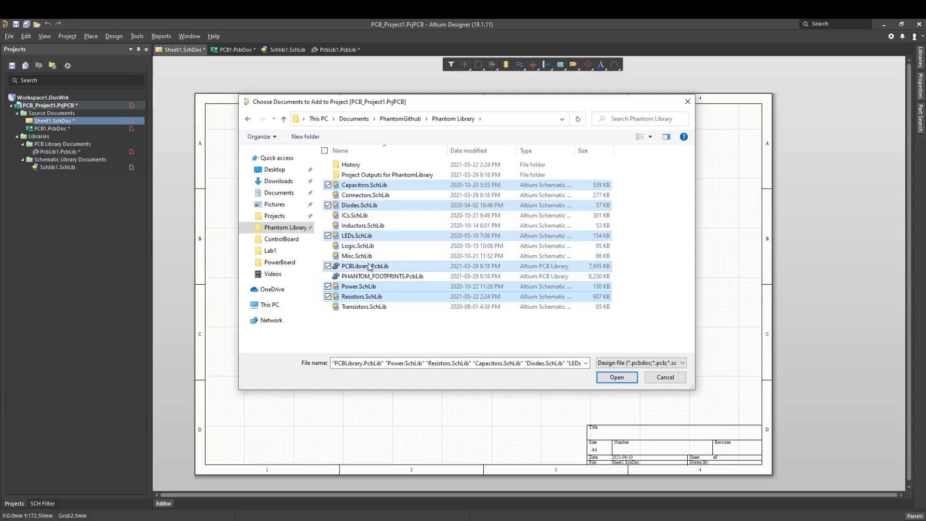
pyautogui.click(608, 379)
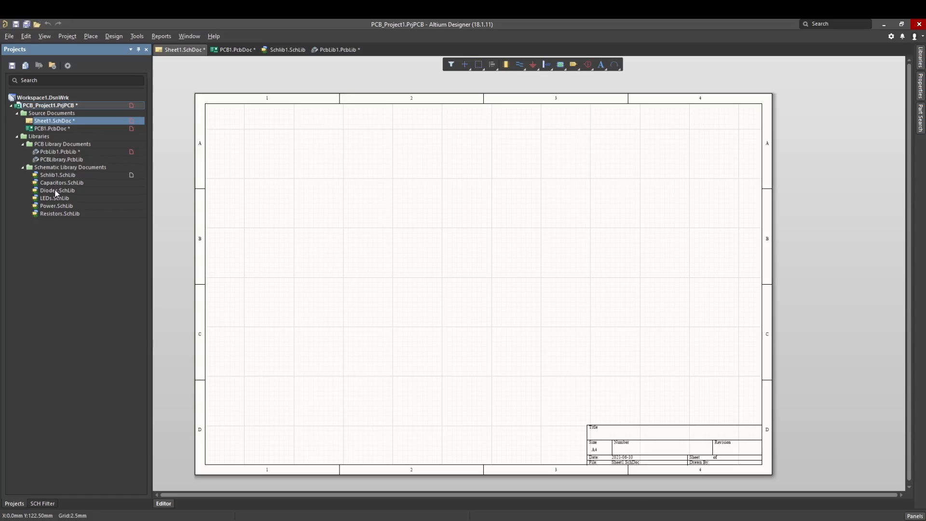
# Open Resistors.SchLib to view its component list, then return to the project's Sheet1.SchDoc
pyautogui.doubleClick(49, 213)
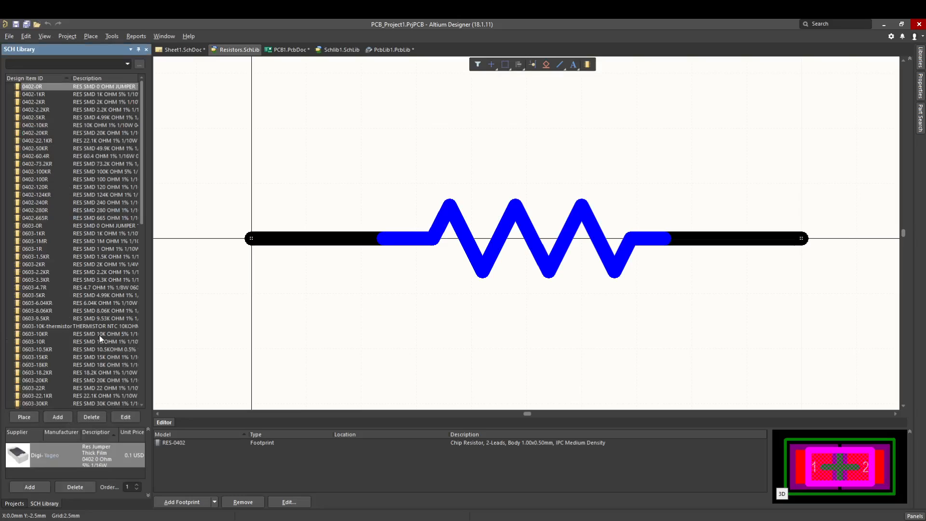
pyautogui.click(15, 504)
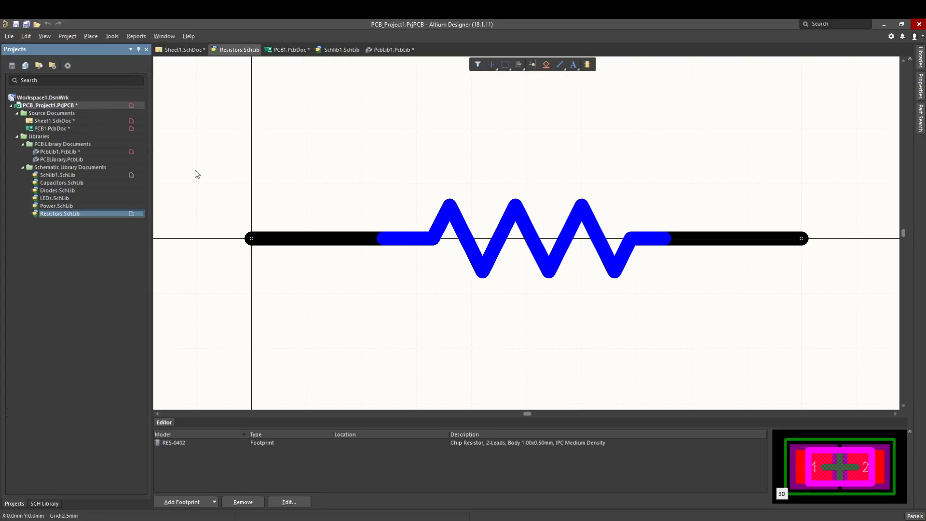
pyautogui.doubleClick(51, 120)
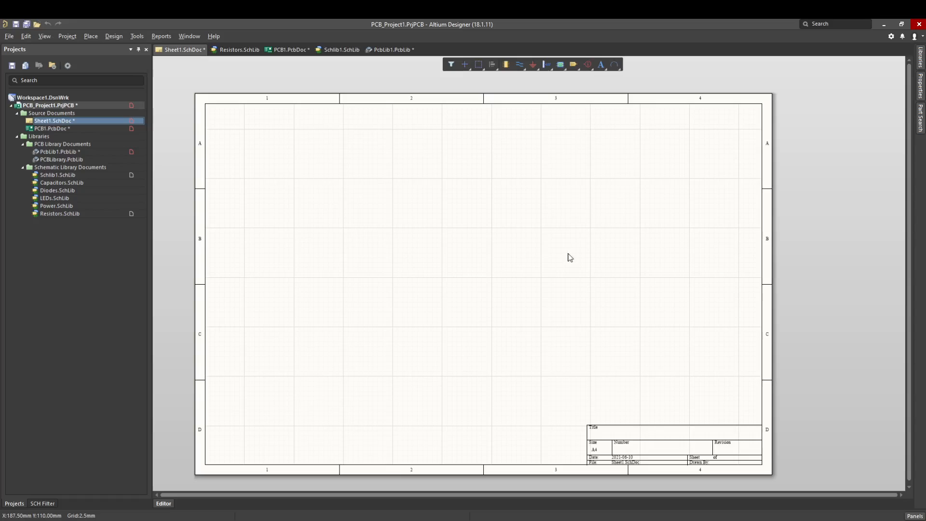
# Start saving the project and save the PCB document as TestPCB.PcbDoc in the Desktop's TestProject folder
pyautogui.rightClick(65, 111)
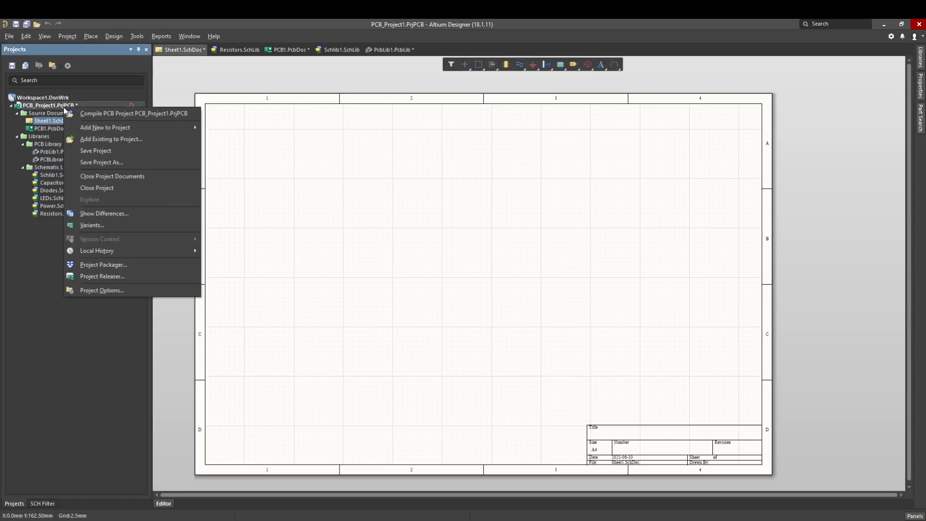
pyautogui.click(100, 149)
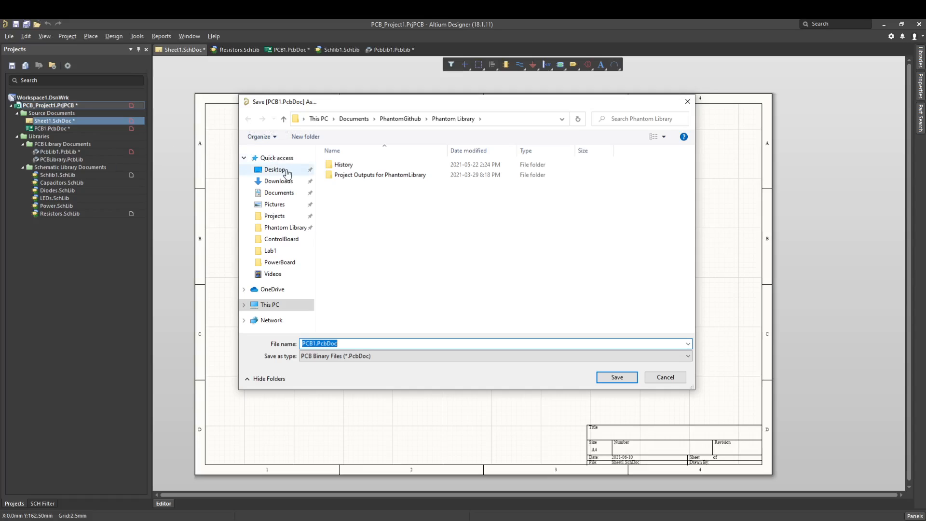
pyautogui.click(278, 181)
pyautogui.click(278, 170)
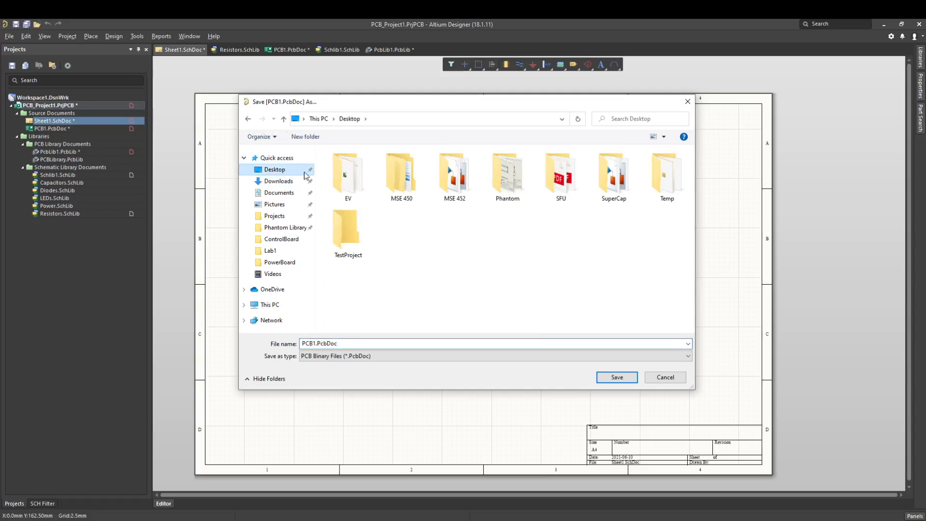
pyautogui.doubleClick(363, 244)
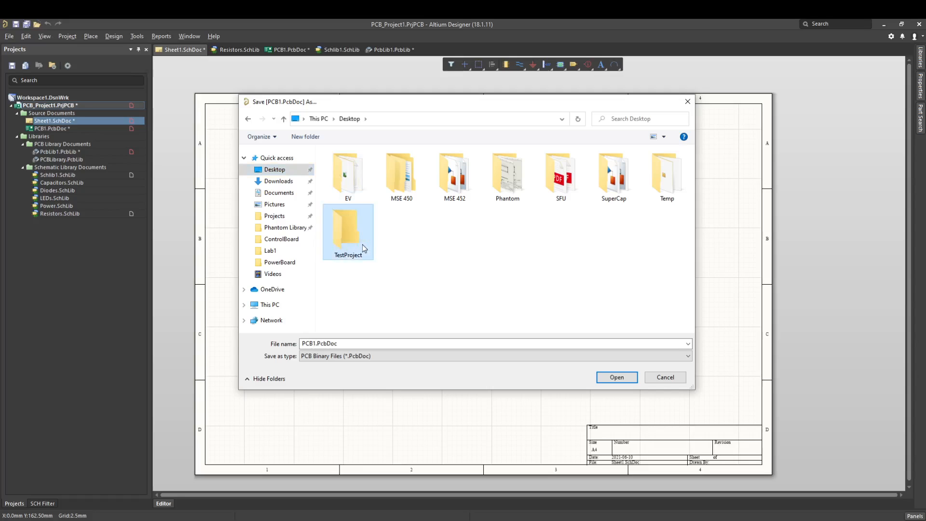
pyautogui.click(350, 343)
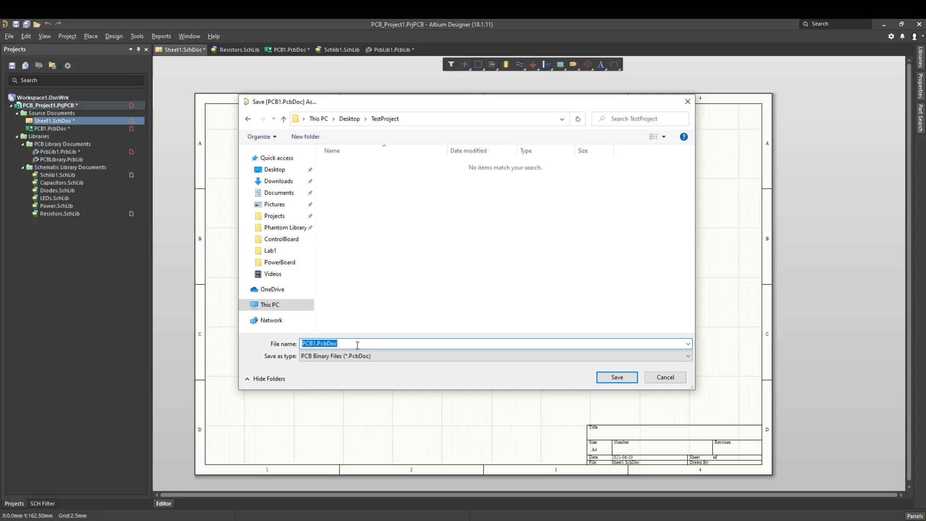
pyautogui.click(310, 343)
pyautogui.moveTo(318, 344); pyautogui.dragTo(300, 343)
pyautogui.write('Test')
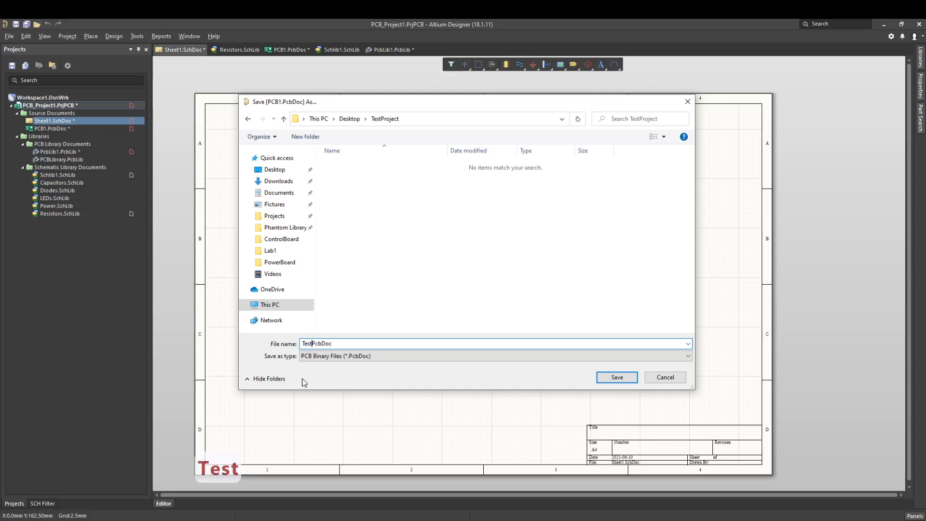
pyautogui.write('PCB')
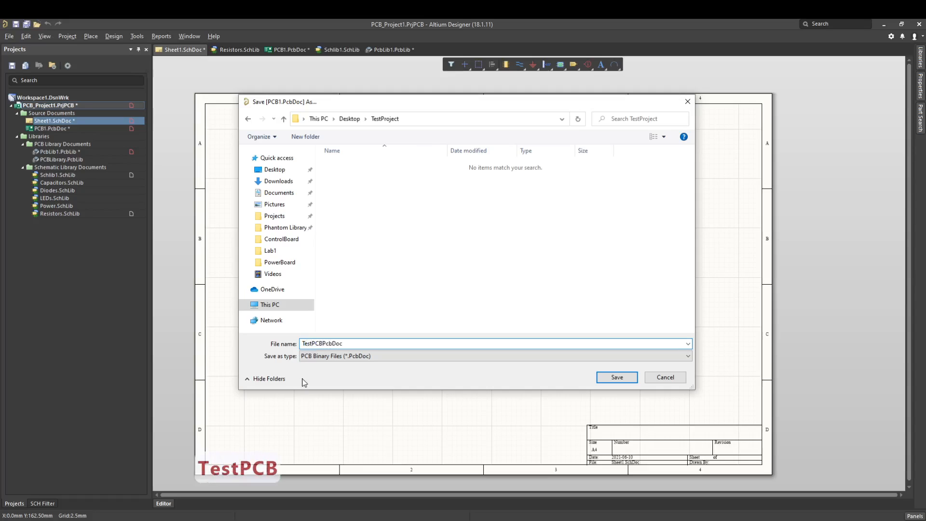
pyautogui.write('.')
pyautogui.press('Return')
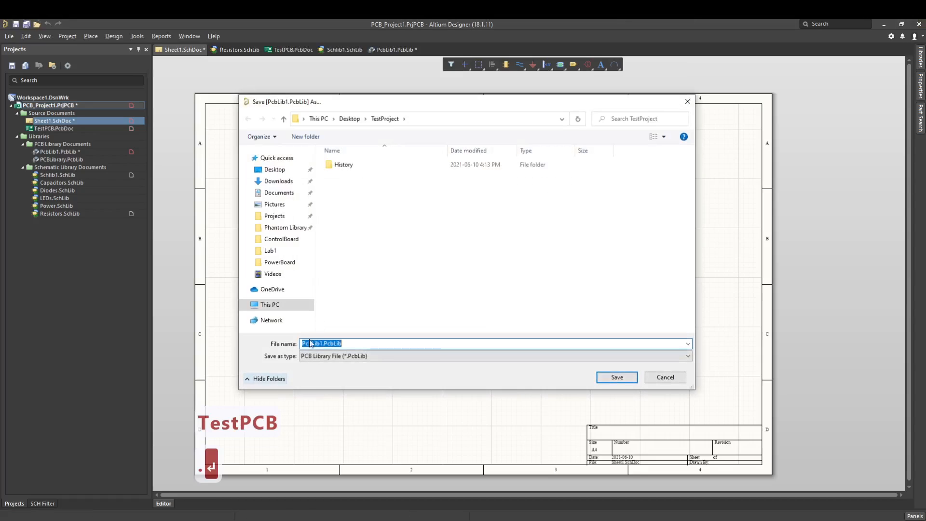
# Save the new PCB library as TestPCBLib.PcbLib in the TestProject folder
pyautogui.click(320, 343)
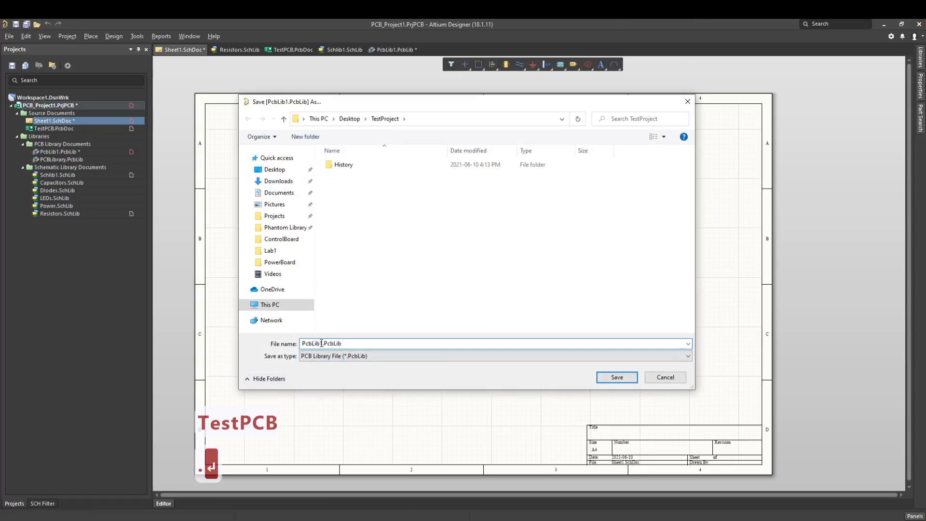
pyautogui.moveTo(321, 343); pyautogui.dragTo(307, 345)
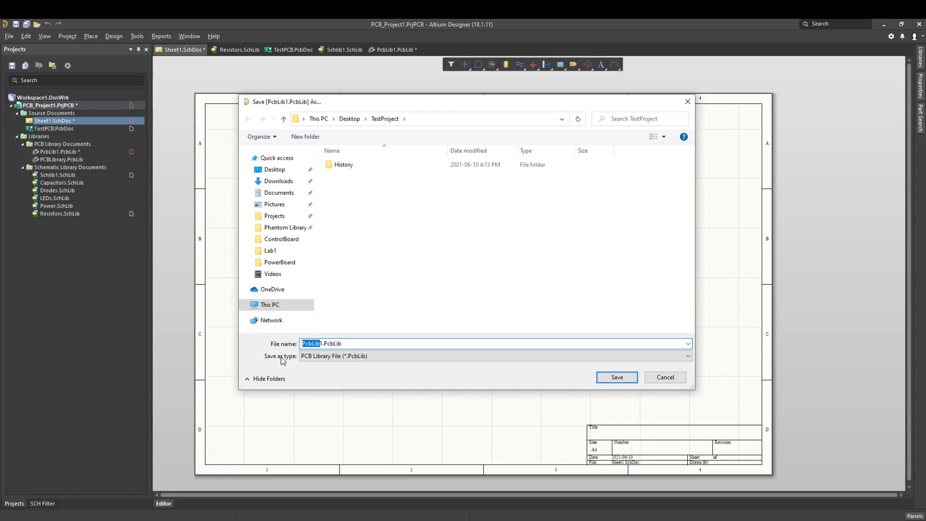
pyautogui.press('BackSpace')
pyautogui.press('Delete')
pyautogui.write('T')
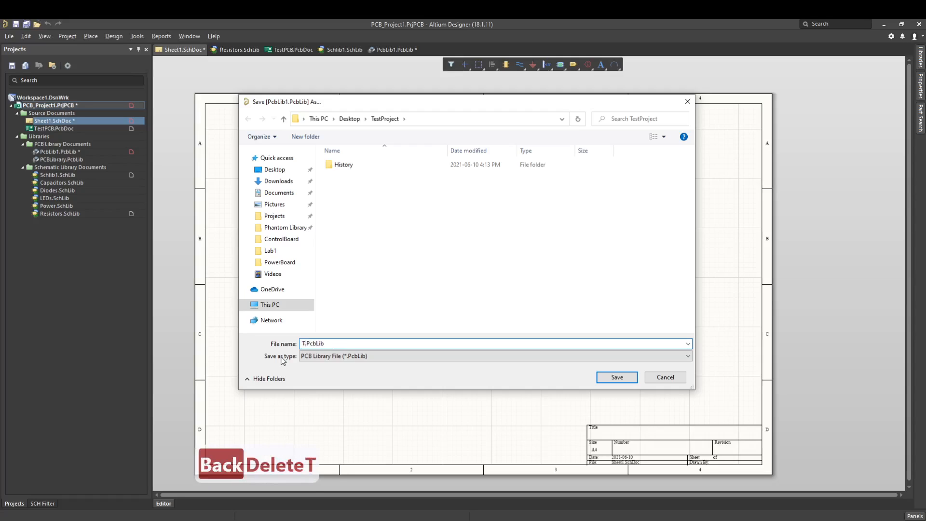
pyautogui.write('estPCBL')
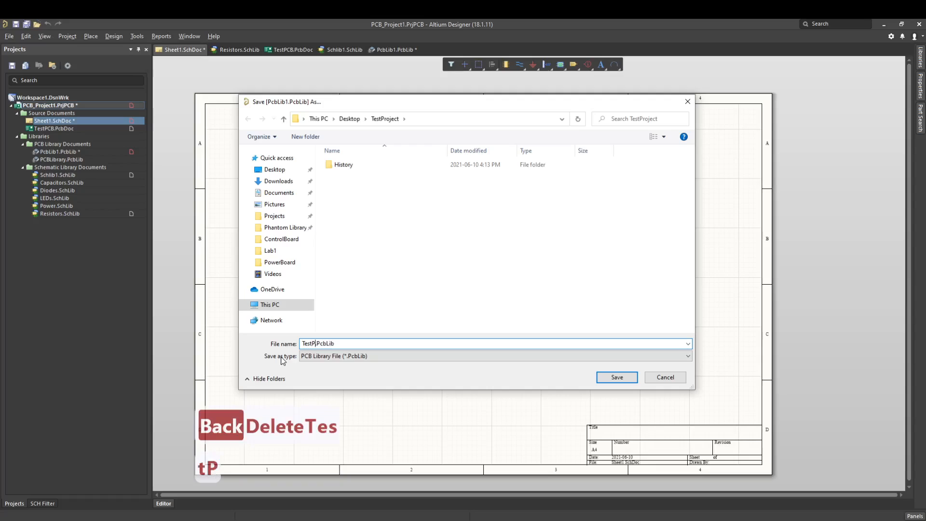
pyautogui.write('ib')
pyautogui.press('Return')
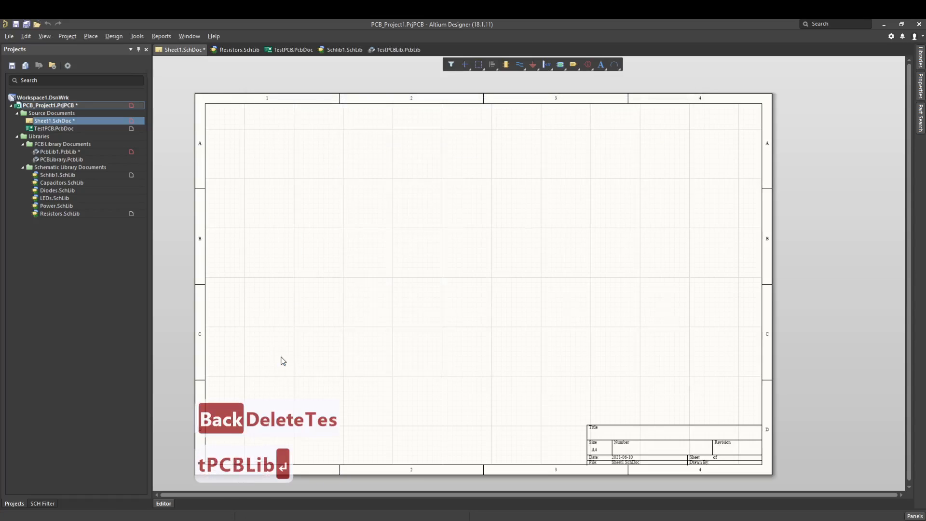
# Save the new schematic library as TestSchLib.SchLib in the TestProject folder
pyautogui.click(321, 343)
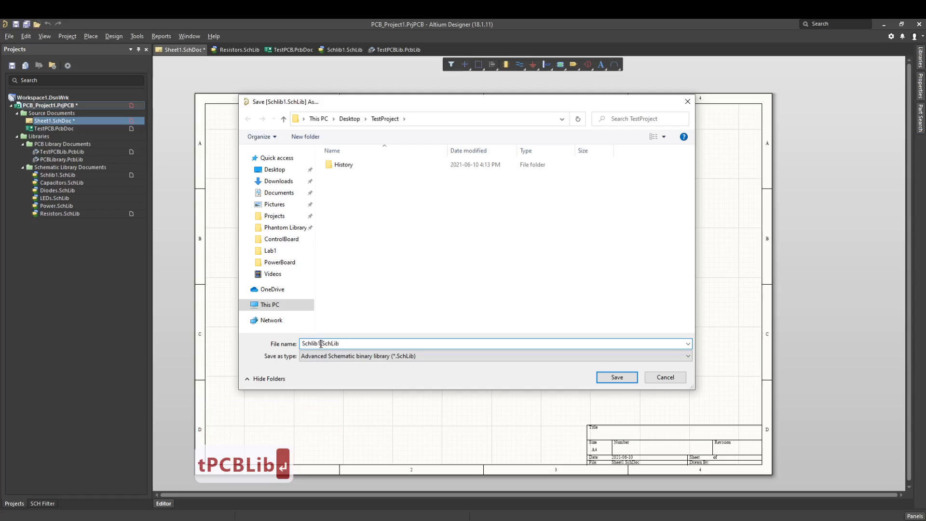
pyautogui.write('TestSch')
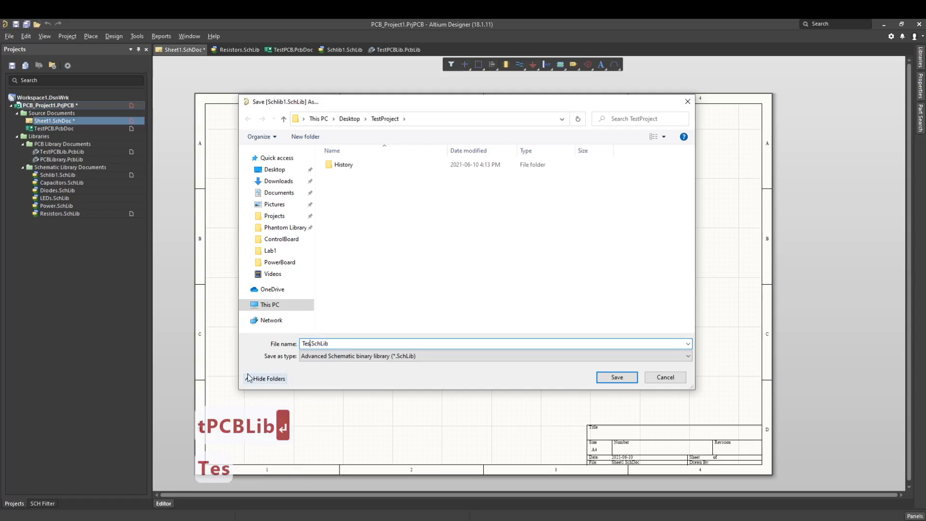
pyautogui.write('e')
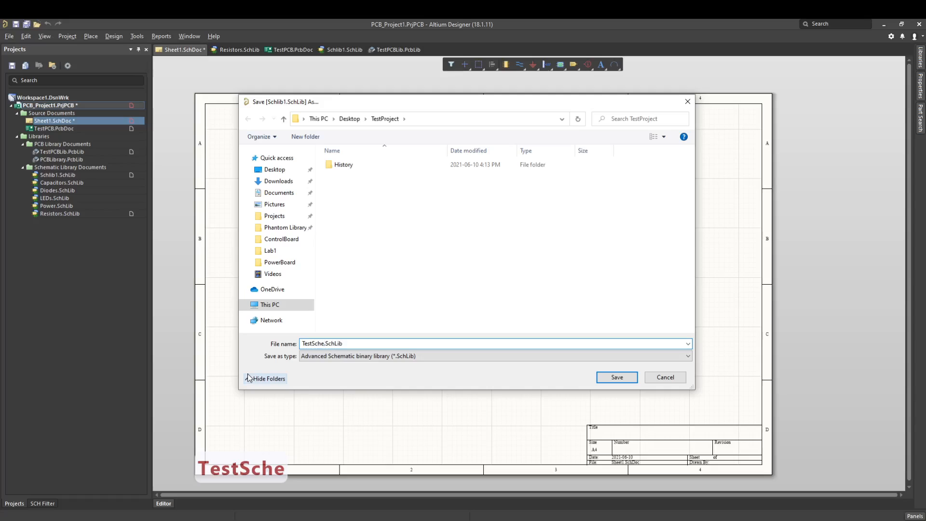
pyautogui.press('BackSpace')
pyautogui.write('L')
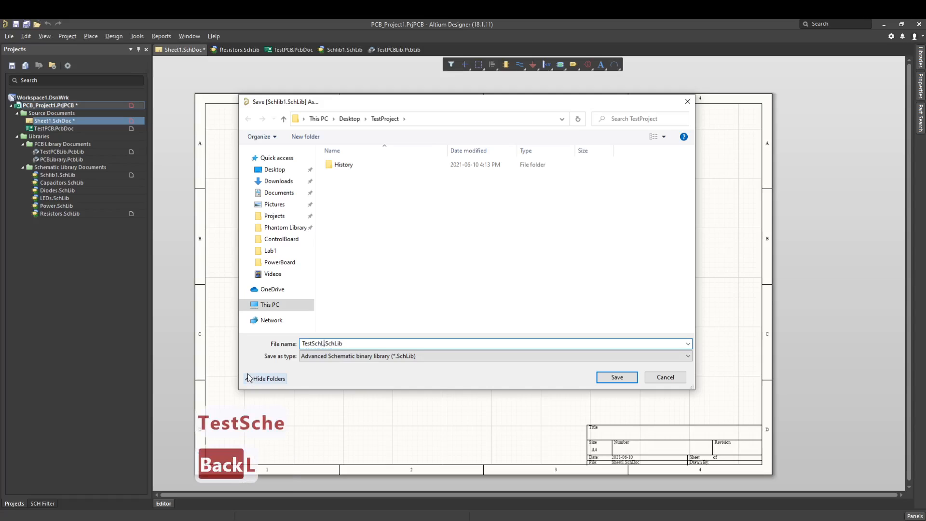
pyautogui.write('ib')
pyautogui.press('Return')
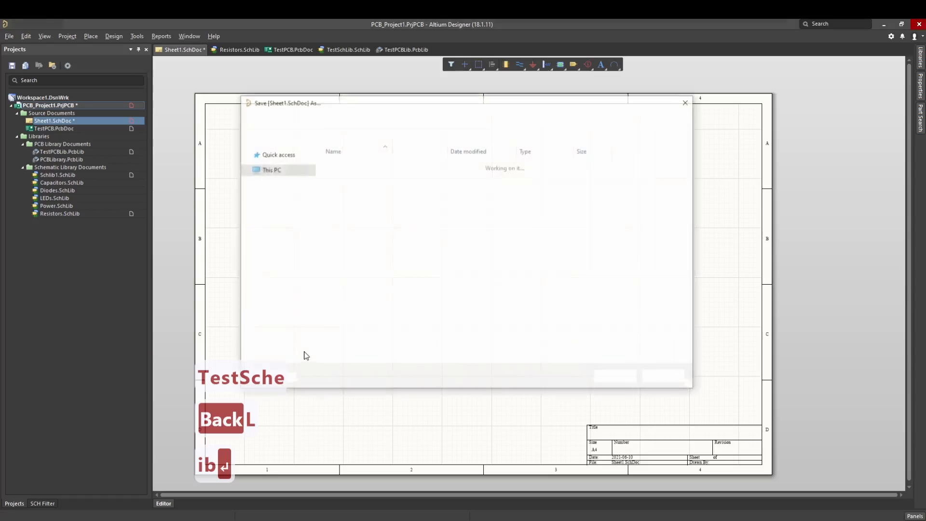
# Save the schematic sheet as TestSch.SchDoc in the TestProject folder
pyautogui.doubleClick(317, 344)
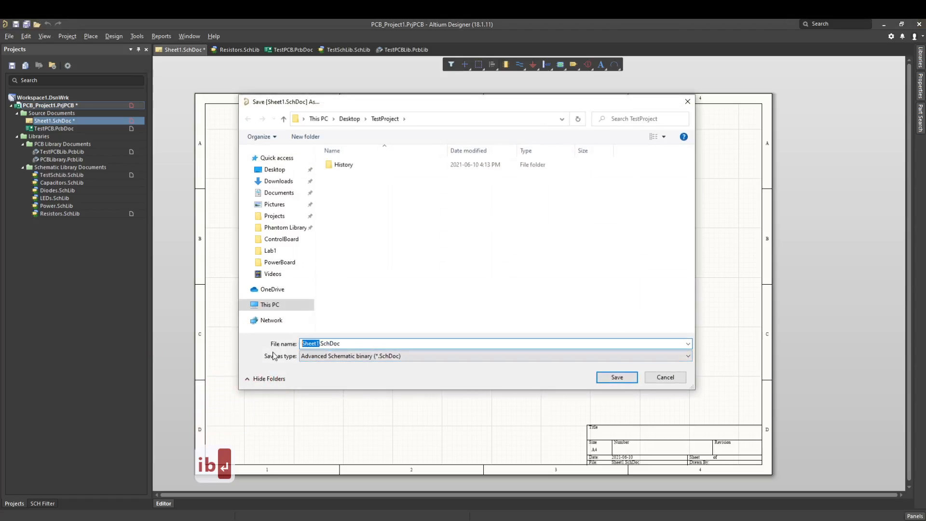
pyautogui.write('TestSch')
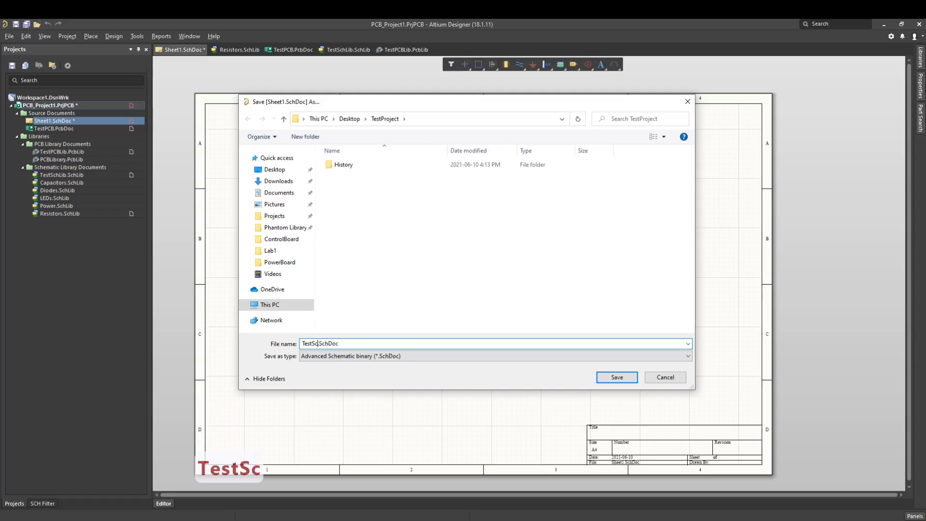
pyautogui.press('Return')
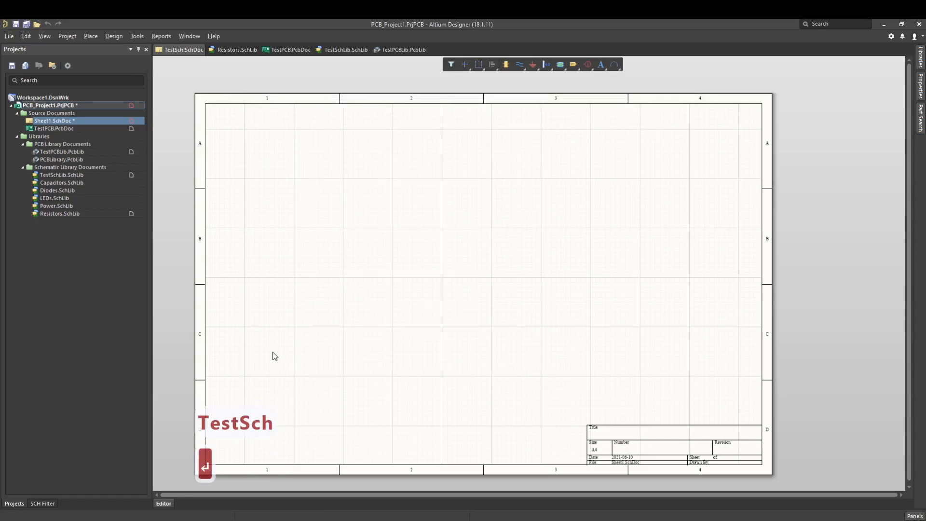
# Save the project file itself as TestProject.PrjPCB in the TestProject folder
pyautogui.click(331, 344)
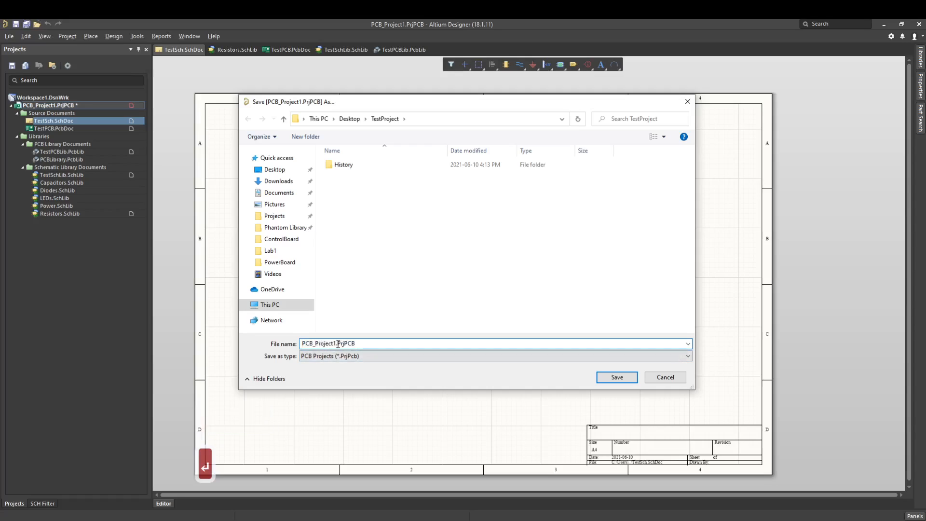
pyautogui.doubleClick(337, 344)
pyautogui.write('TestProje')
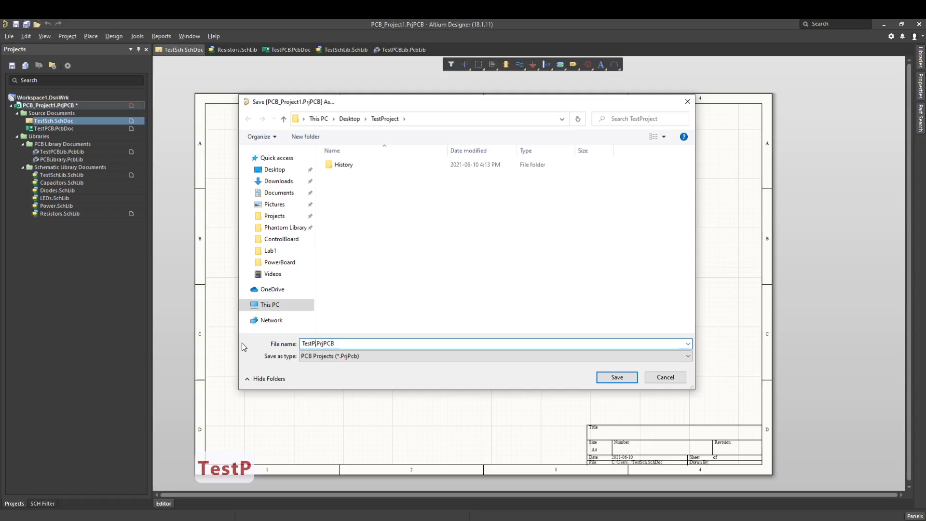
pyautogui.write('ct')
pyautogui.press('Return')
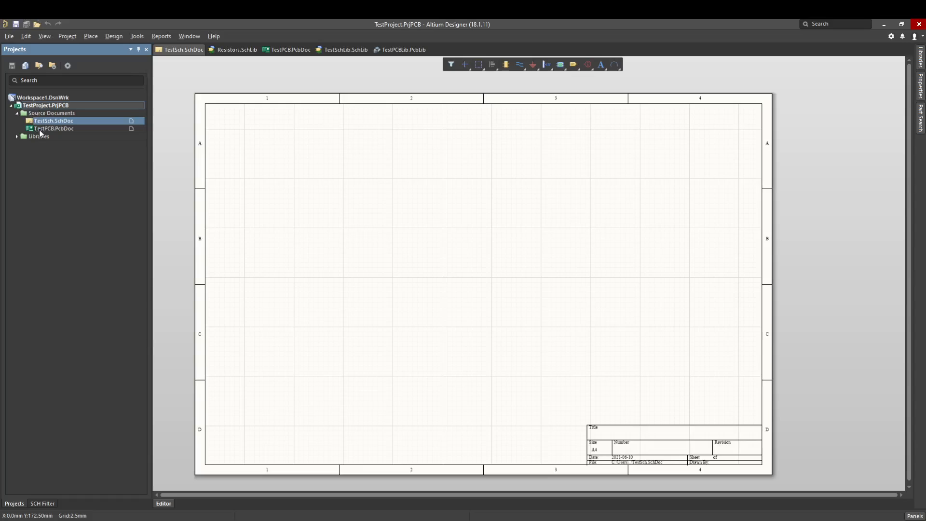
# Expand the project's Libraries, PCB Library Documents and Schematic Library Documents groups to view all their files
pyautogui.click(17, 136)
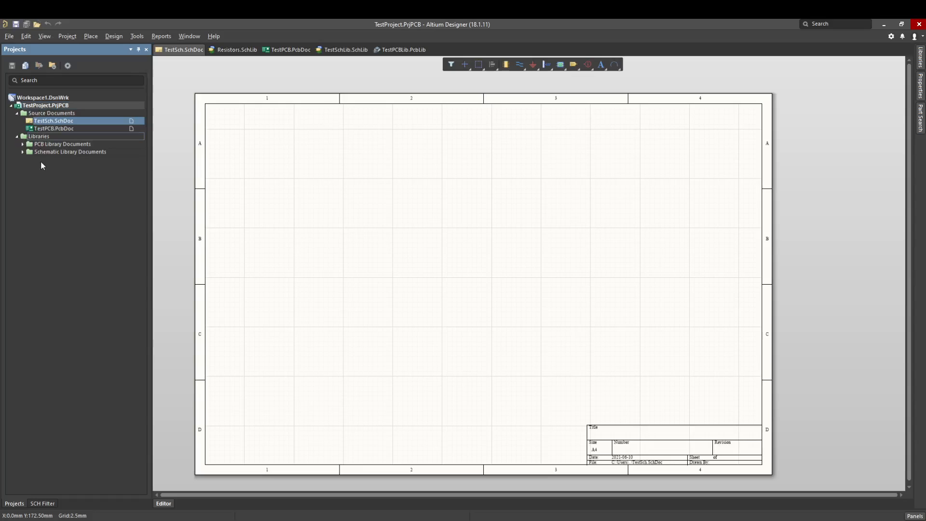
pyautogui.click(23, 144)
pyautogui.click(23, 167)
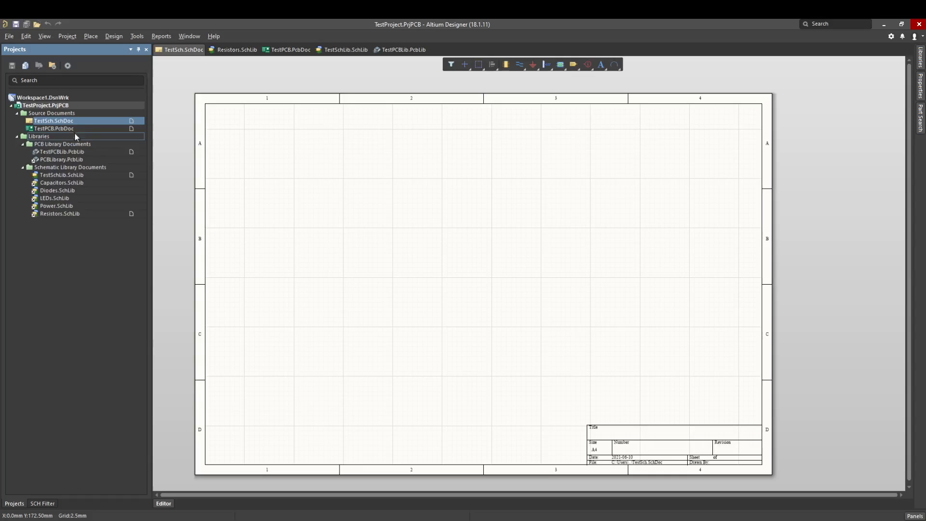